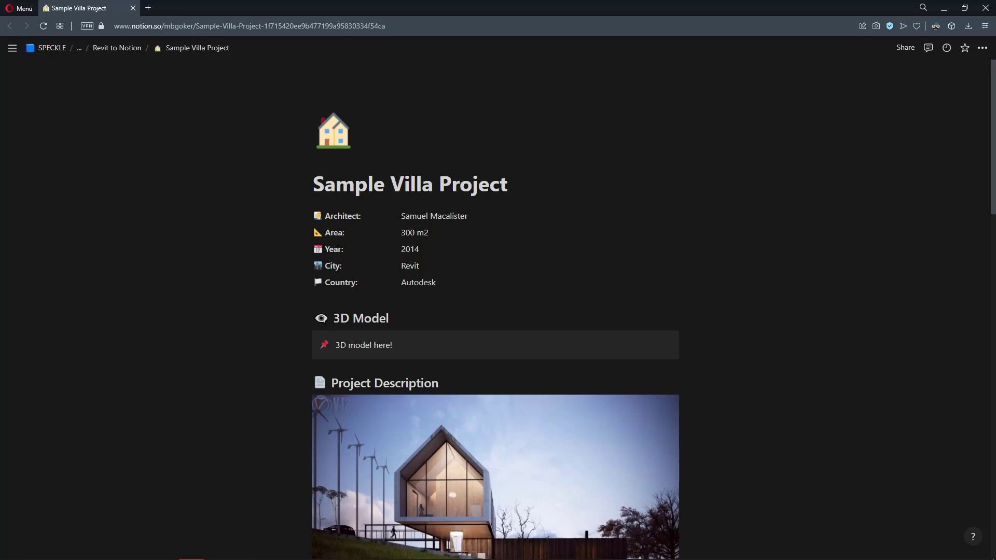
Scroll through the Sample Villa Project page and block-select the '3D model here!' callout
{"action": "scroll", "coordinate": [179, 305], "scroll_direction": "down", "scroll_amount": 3}
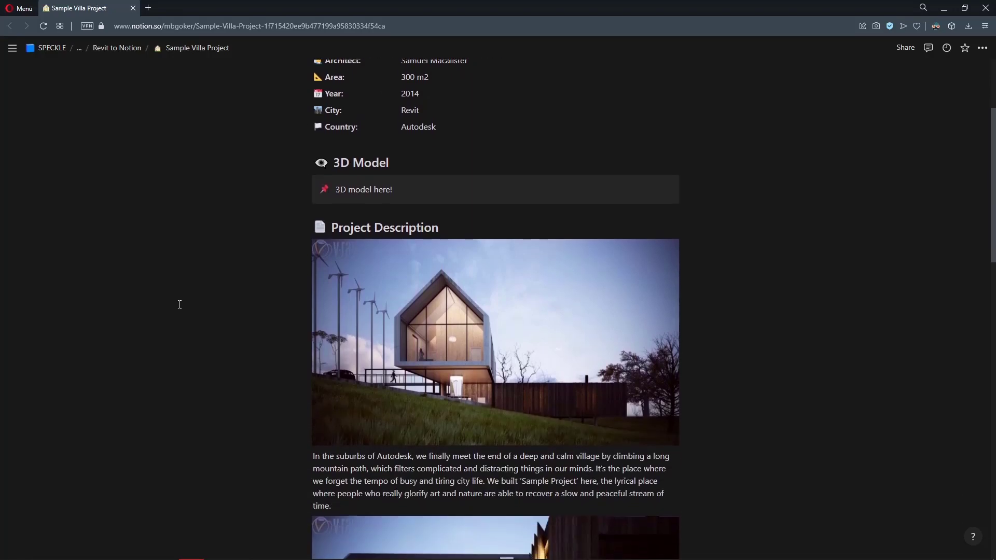
{"action": "scroll", "coordinate": [180, 305], "scroll_direction": "down", "scroll_amount": 1}
{"action": "scroll", "coordinate": [179, 304], "scroll_direction": "up", "scroll_amount": 1}
{"action": "scroll", "coordinate": [179, 305], "scroll_direction": "down", "scroll_amount": 2}
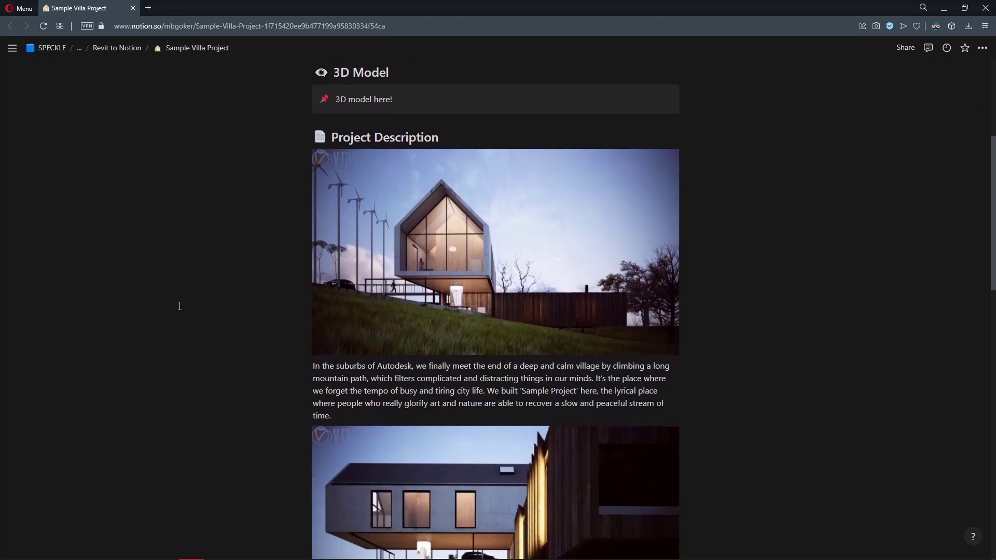
{"action": "scroll", "coordinate": [208, 299], "scroll_direction": "up", "scroll_amount": 5}
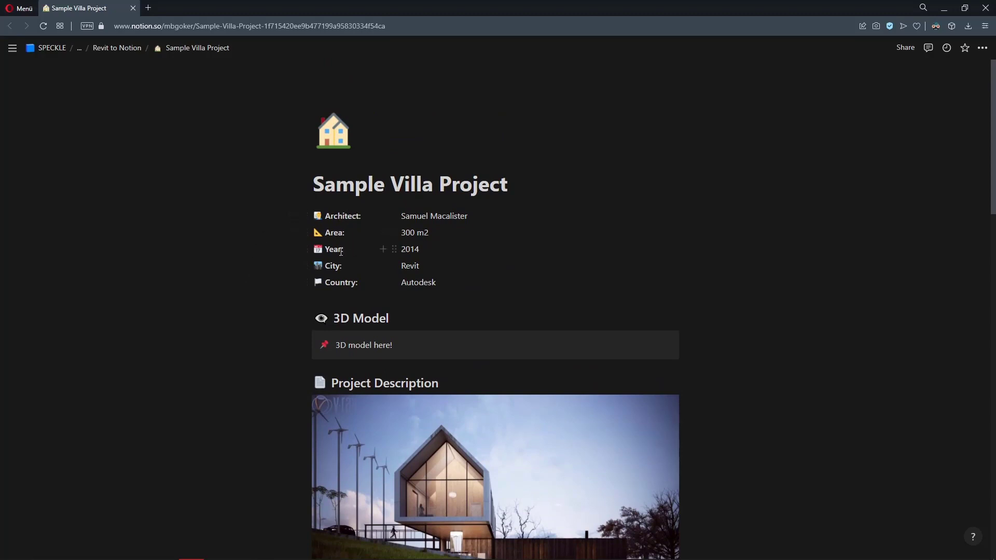
{"action": "scroll", "coordinate": [353, 307], "scroll_direction": "down", "scroll_amount": 2}
{"action": "scroll", "coordinate": [354, 307], "scroll_direction": "down", "scroll_amount": 4}
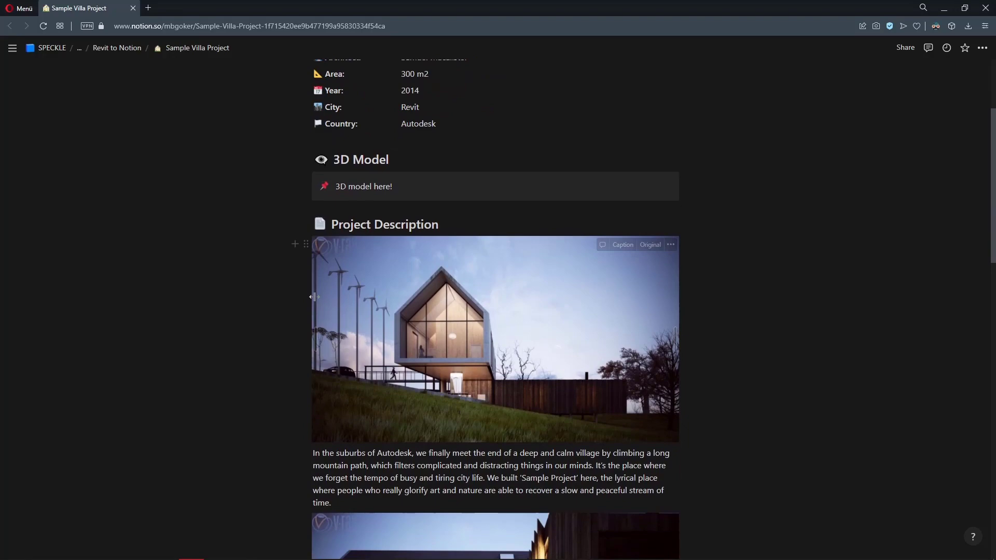
{"action": "scroll", "coordinate": [520, 338], "scroll_direction": "down", "scroll_amount": 6}
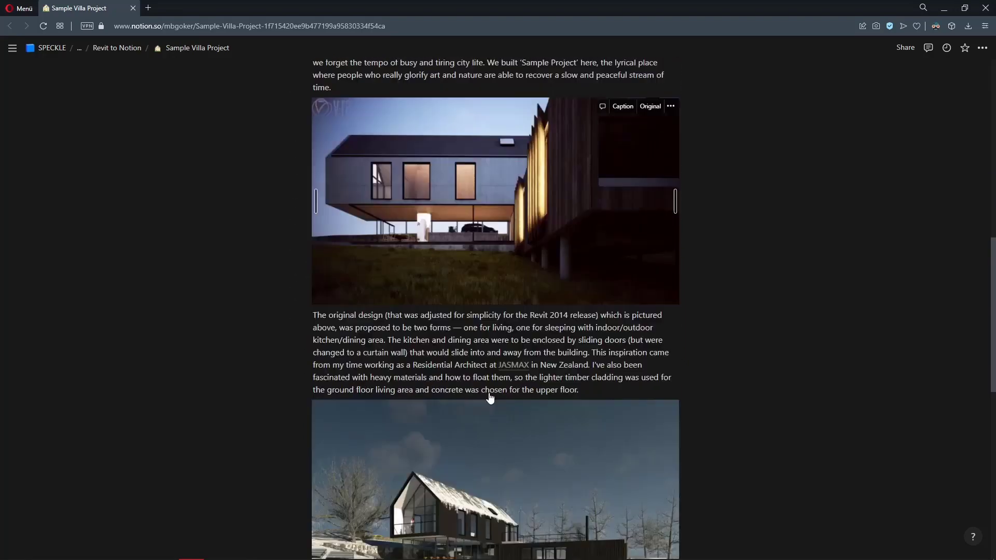
{"action": "scroll", "coordinate": [414, 325], "scroll_direction": "up", "scroll_amount": 7}
{"action": "scroll", "coordinate": [413, 325], "scroll_direction": "up", "scroll_amount": 4}
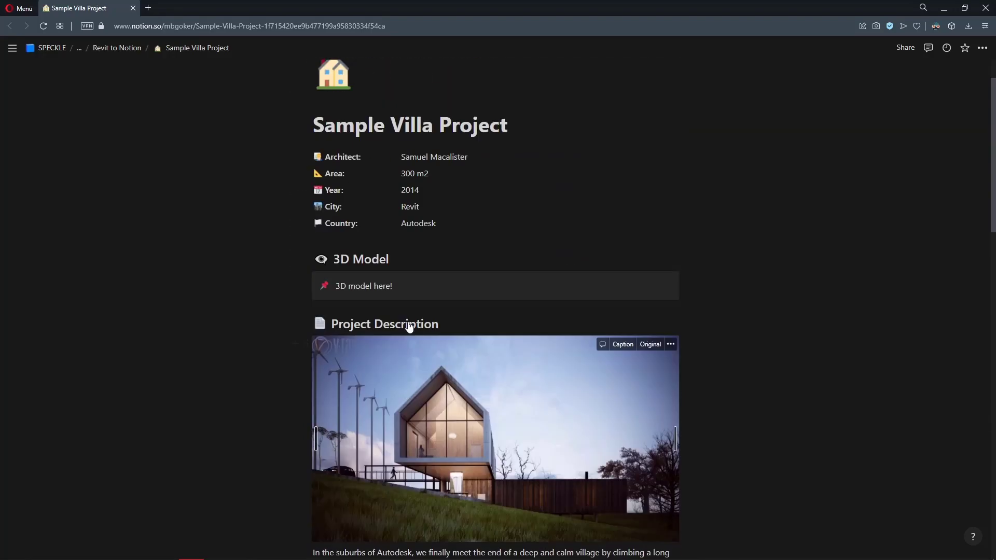
{"action": "left_click_drag", "start_coordinate": [235, 294], "coordinate": [422, 294]}
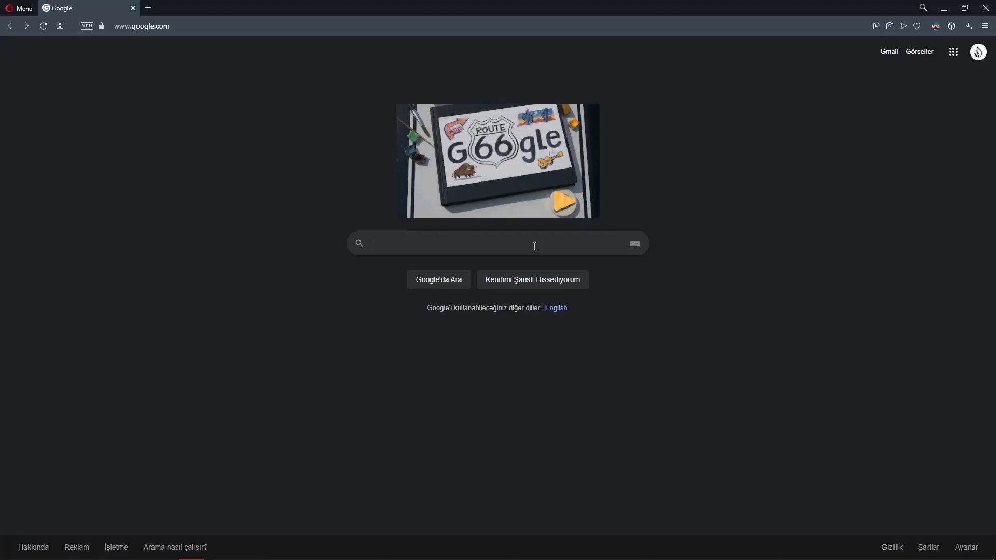
Search Google for 'speckle systems' and go via Connectors and the Revit card to Speckle Releases
{"action": "type", "text": "speckle systems"}
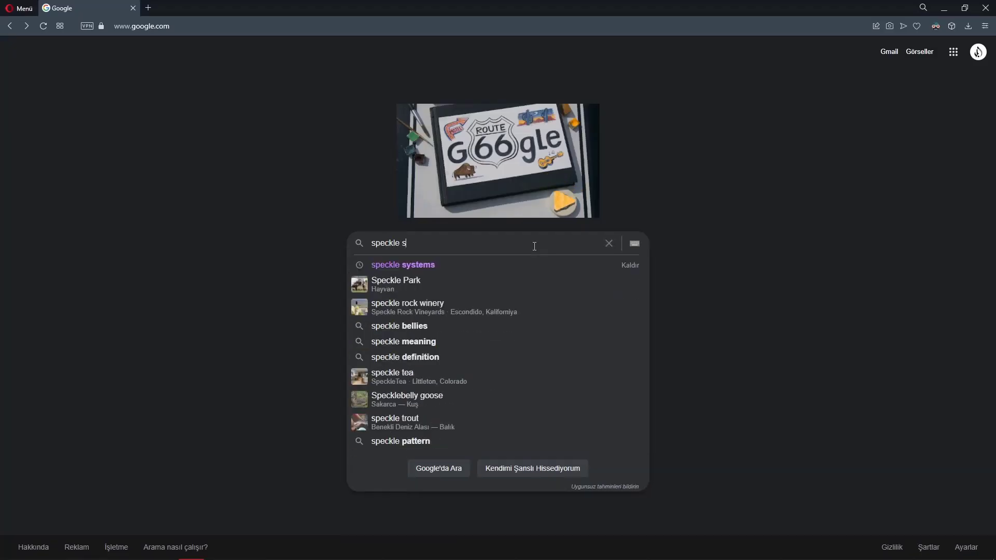
{"action": "key", "text": "Return"}
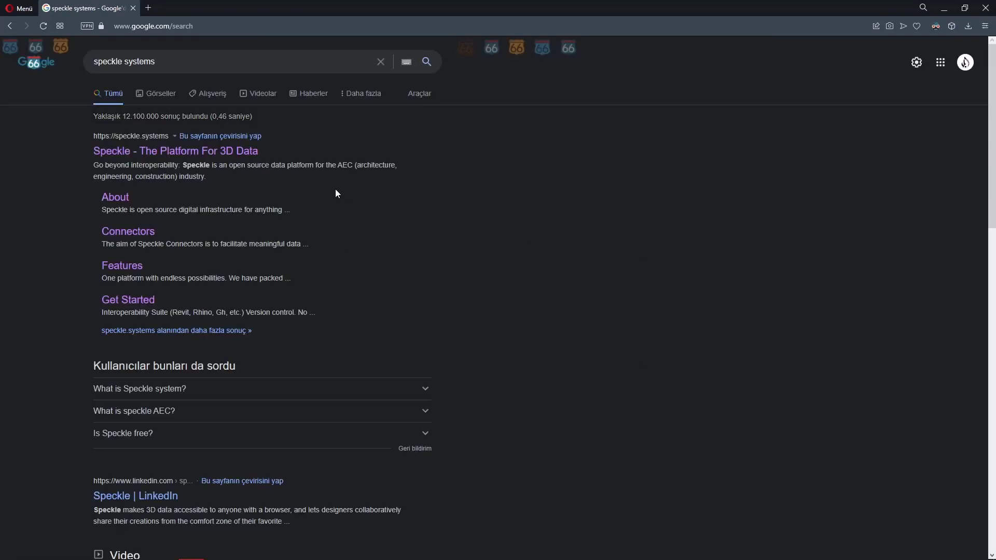
{"action": "left_click", "coordinate": [167, 151]}
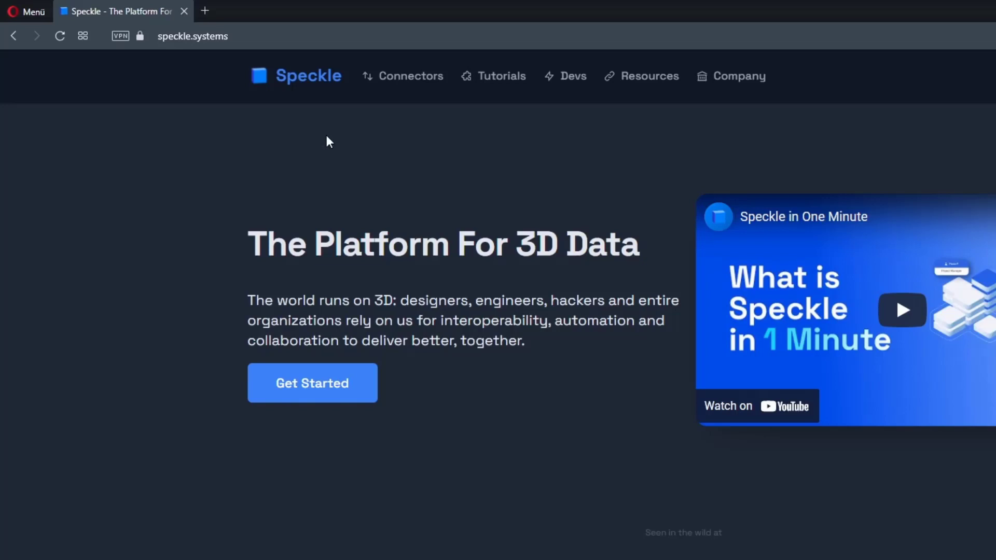
{"action": "left_click", "coordinate": [416, 83]}
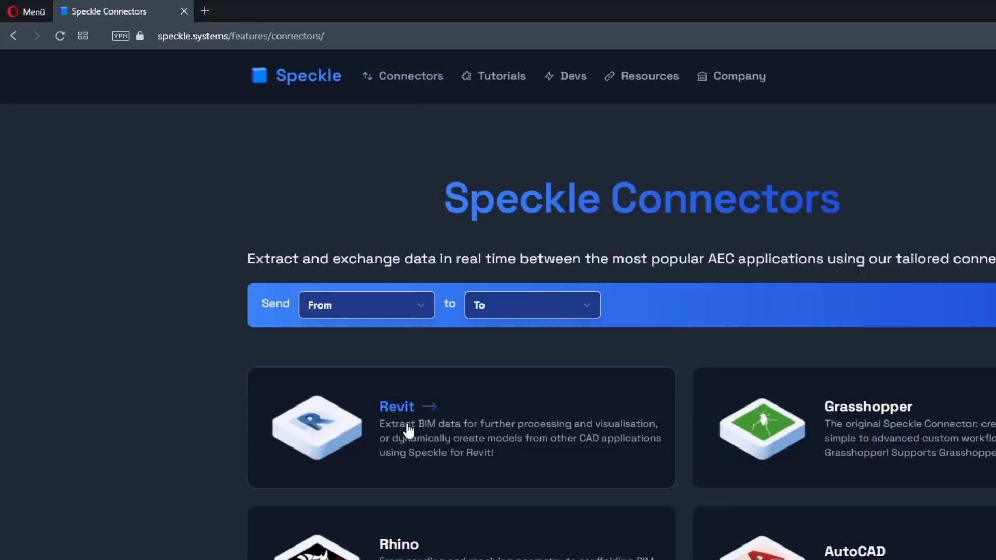
{"action": "left_click", "coordinate": [407, 433]}
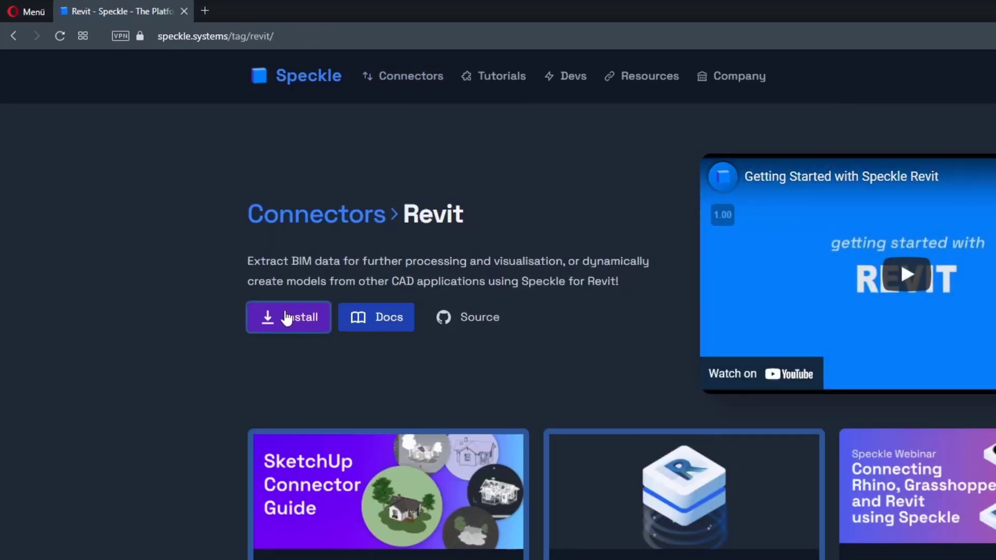
{"action": "left_click", "coordinate": [287, 317]}
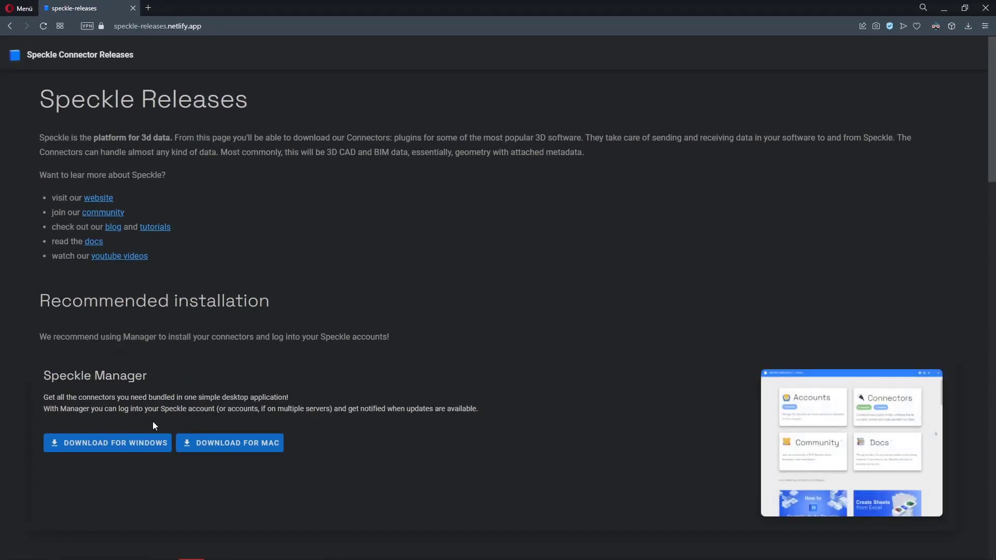
Save SpeckleManager Setup.exe to the Desktop, replacing the old copy, then run it and accept the licence
{"action": "left_click", "coordinate": [147, 442]}
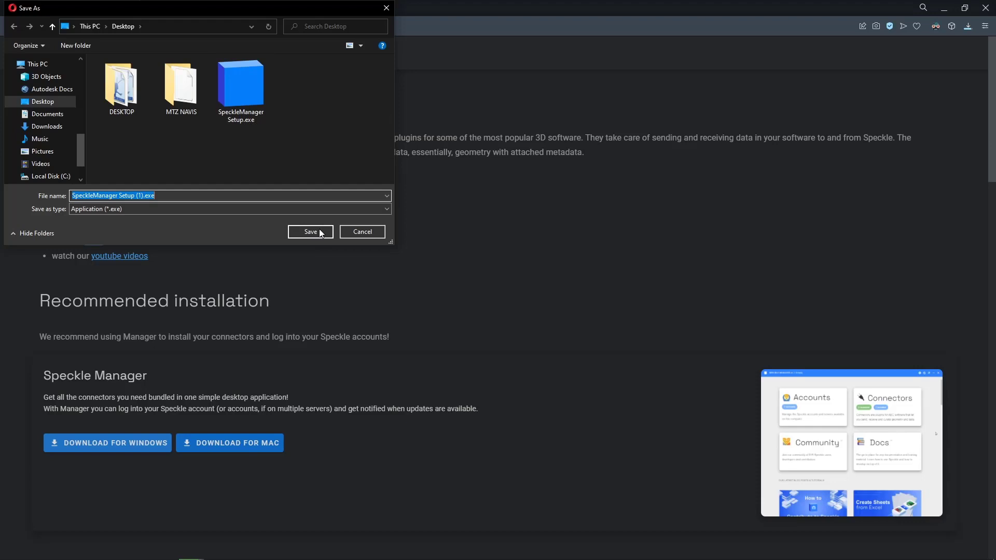
{"action": "left_click", "coordinate": [262, 100]}
{"action": "left_click", "coordinate": [310, 232]}
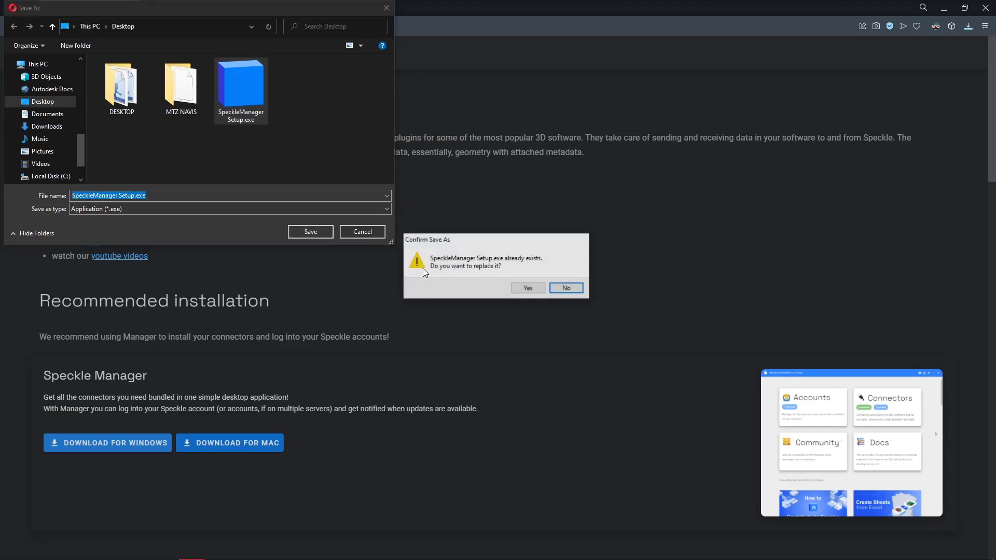
{"action": "left_click", "coordinate": [529, 288]}
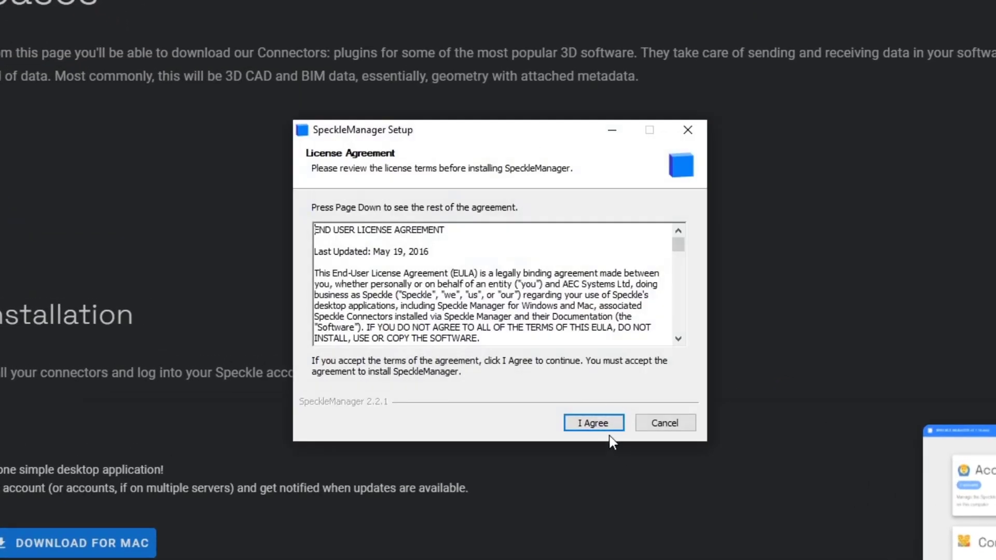
{"action": "left_click_drag", "start_coordinate": [679, 243], "coordinate": [597, 415]}
{"action": "left_click", "coordinate": [585, 423]}
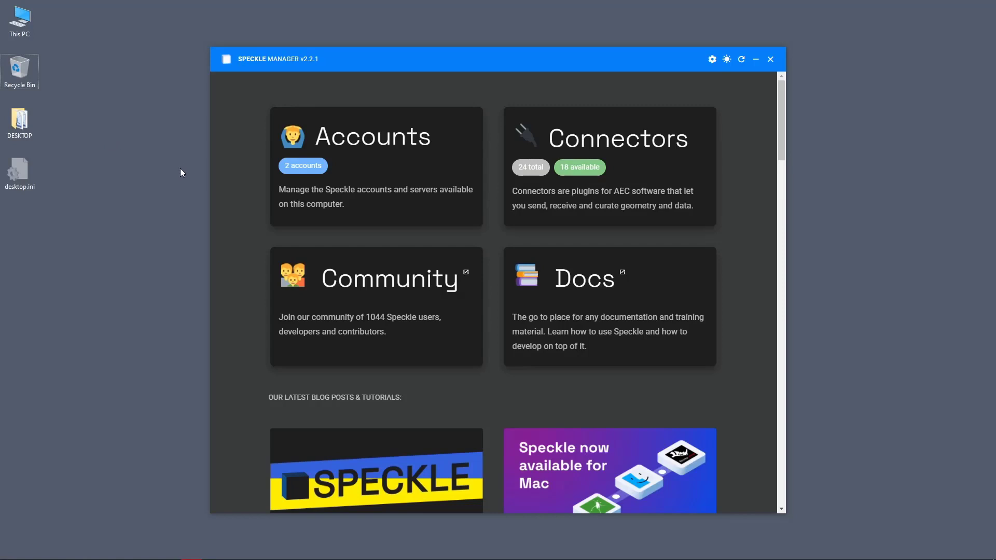
Search the Speckle Manager connectors for 'revit' and install the Revit connector 2.5.2
{"action": "left_click", "coordinate": [661, 161]}
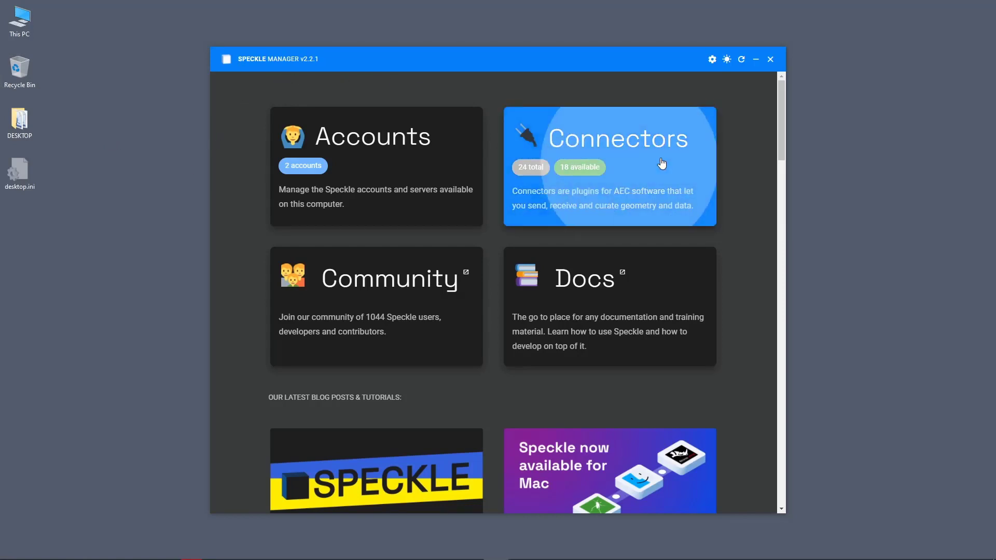
{"action": "left_click", "coordinate": [428, 200]}
{"action": "type", "text": "revit"}
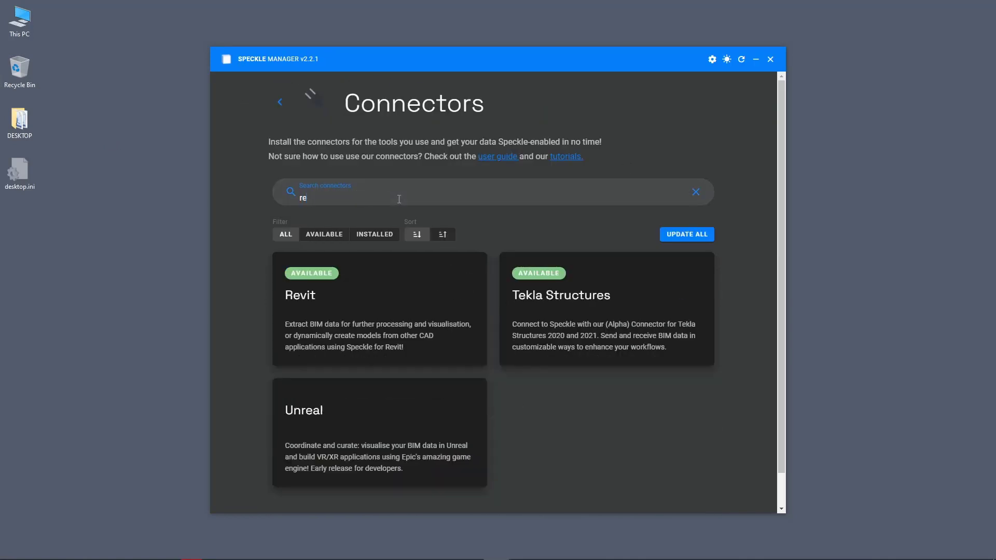
{"action": "left_click", "coordinate": [406, 292]}
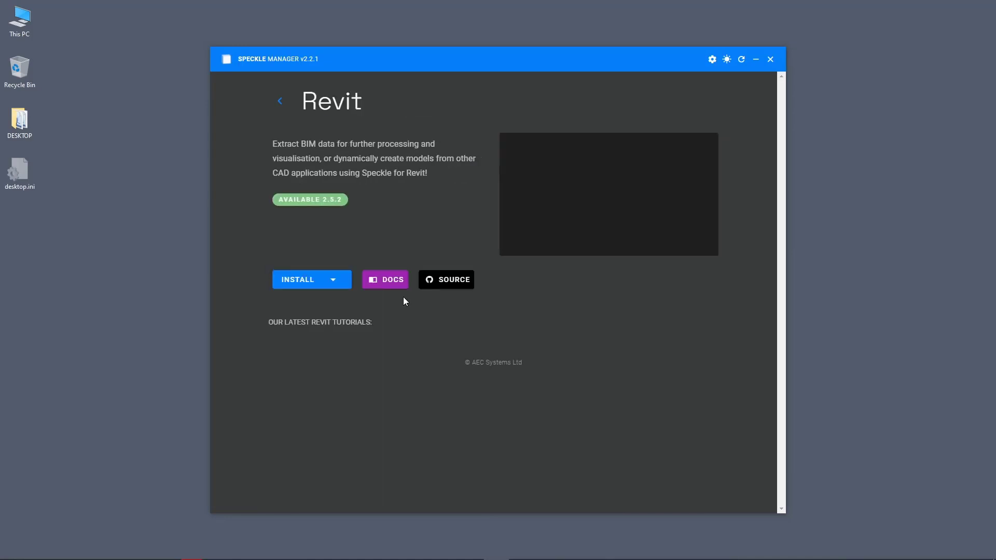
{"action": "left_click", "coordinate": [304, 283]}
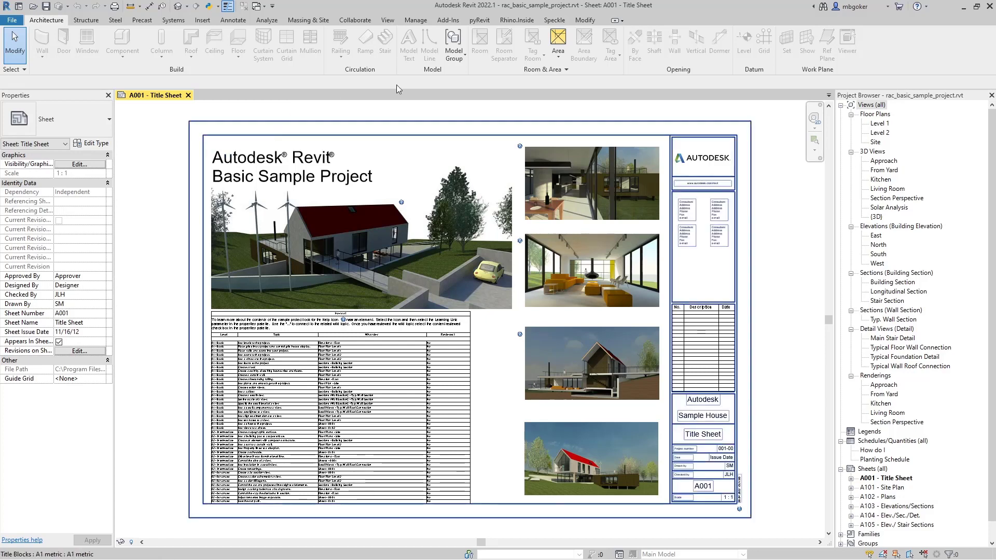
Show the Speckle ribbon tab and open the default {3D} view of the house in isometric
{"action": "left_click", "coordinate": [555, 21]}
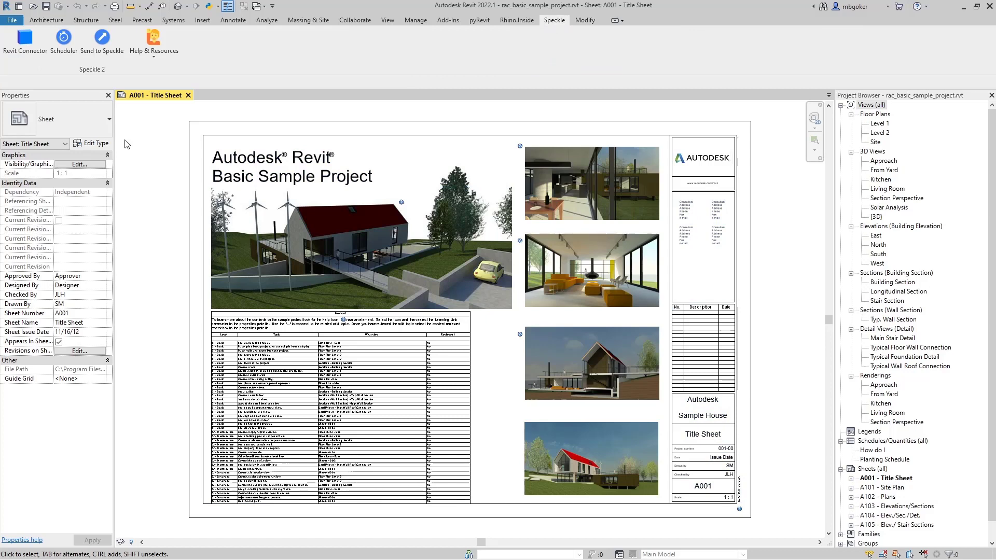
{"action": "key", "text": "3"}
{"action": "key", "text": "d"}
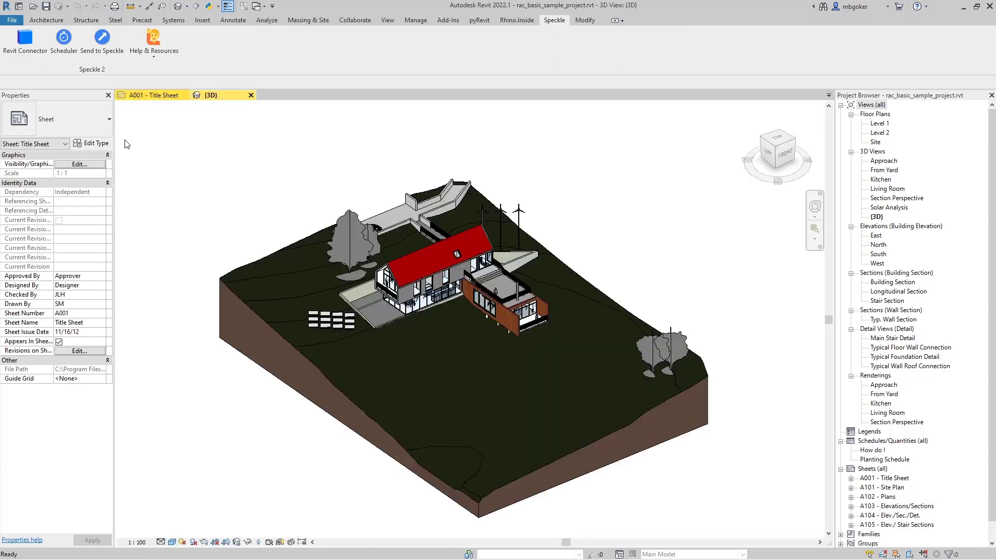
{"action": "middle_click_drag", "start_coordinate": [451, 338], "coordinate": [514, 306], "text": "shift"}
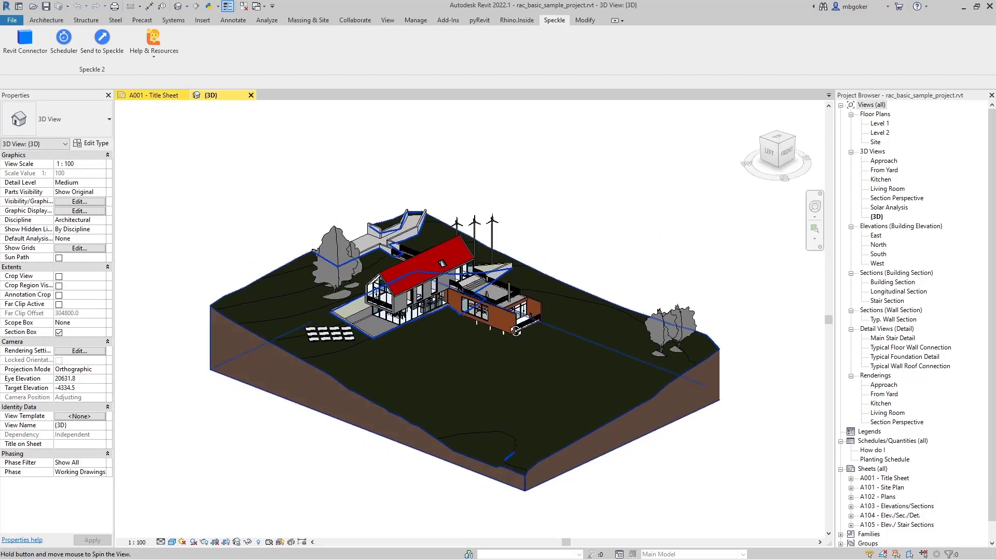
{"action": "left_click", "coordinate": [780, 150]}
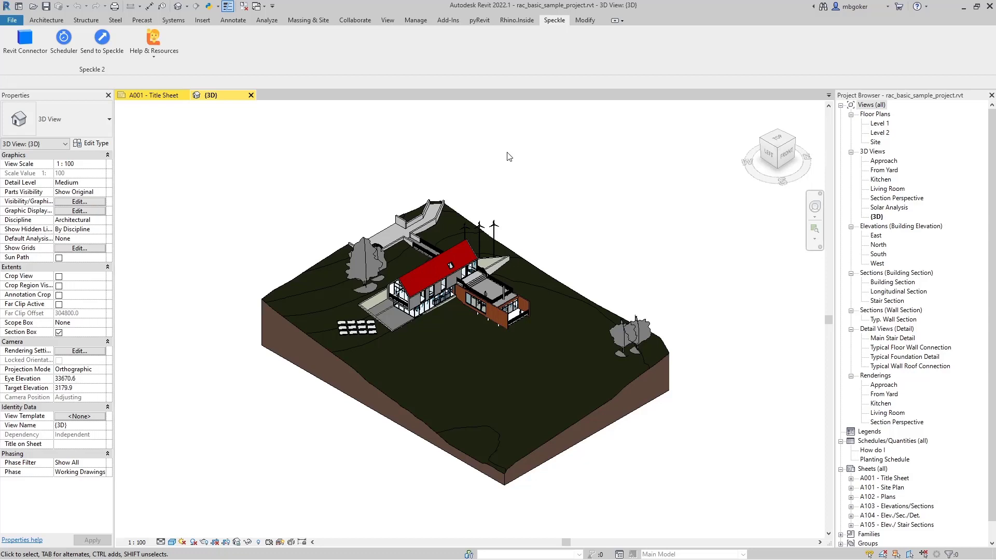
Create a new Speckle stream named 'Revit to Notion'
{"action": "left_click", "coordinate": [29, 45]}
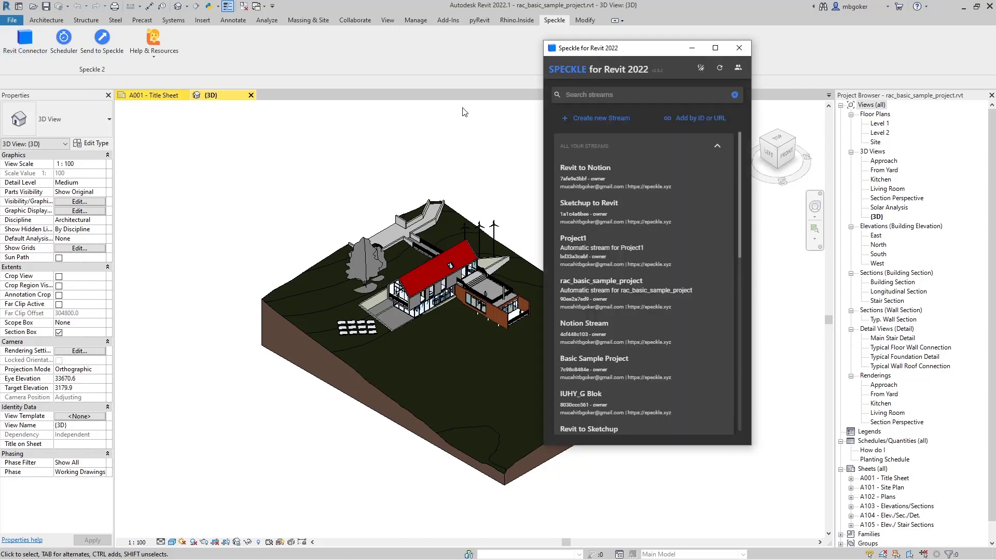
{"action": "left_click_drag", "start_coordinate": [624, 51], "coordinate": [627, 72]}
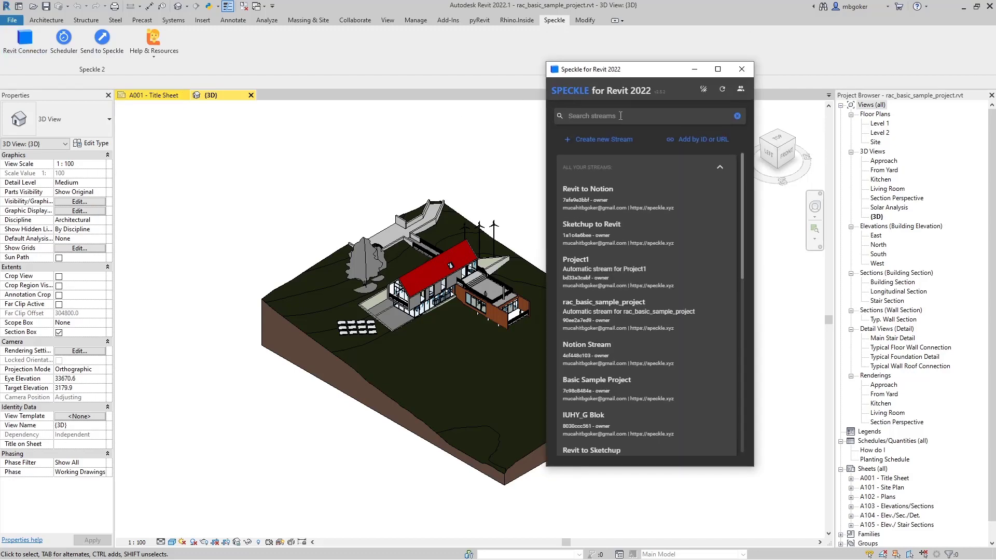
{"action": "left_click", "coordinate": [601, 139]}
{"action": "left_click", "coordinate": [562, 234]}
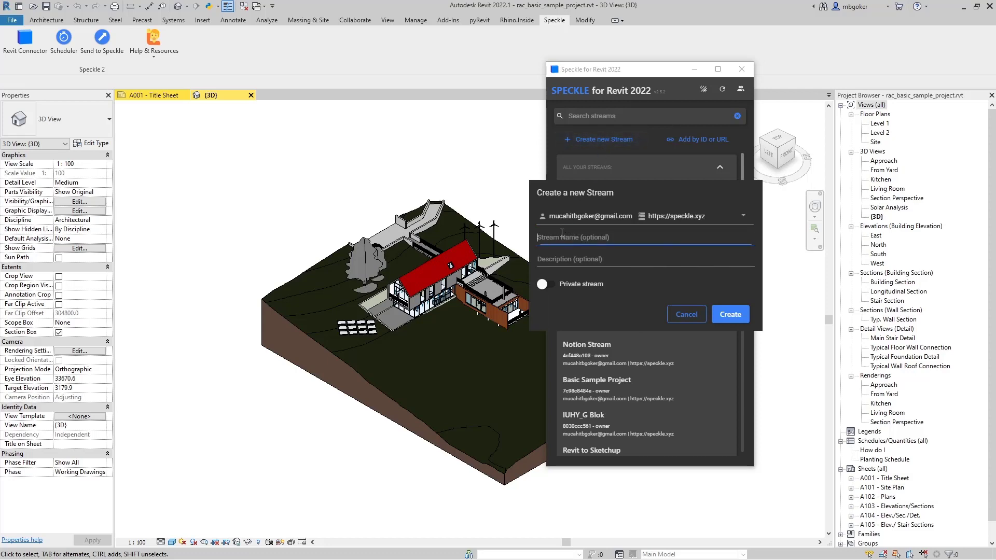
{"action": "type", "text": "Revit to Notion"}
{"action": "left_click", "coordinate": [736, 318]}
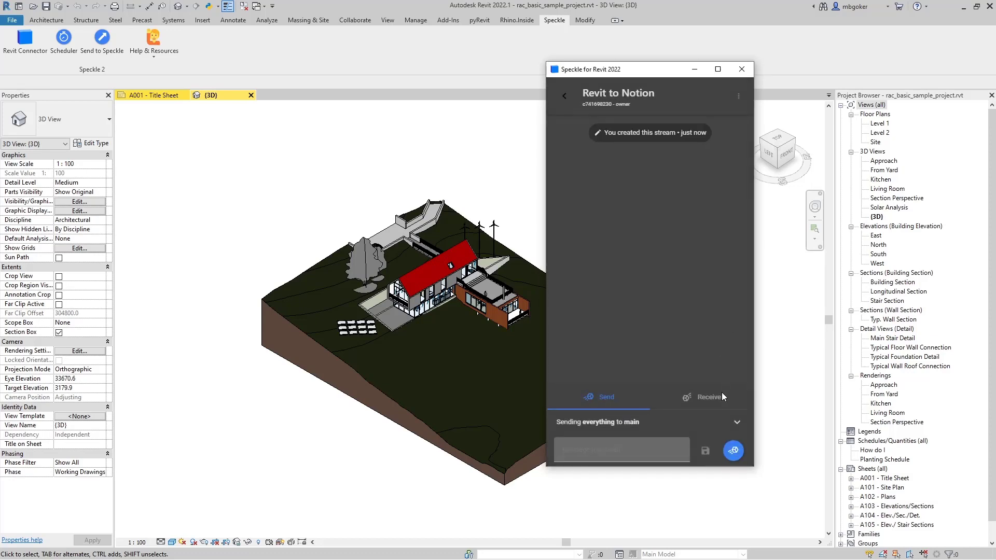
Change the stream's send filter from everything to Category, then to View
{"action": "left_click", "coordinate": [714, 423]}
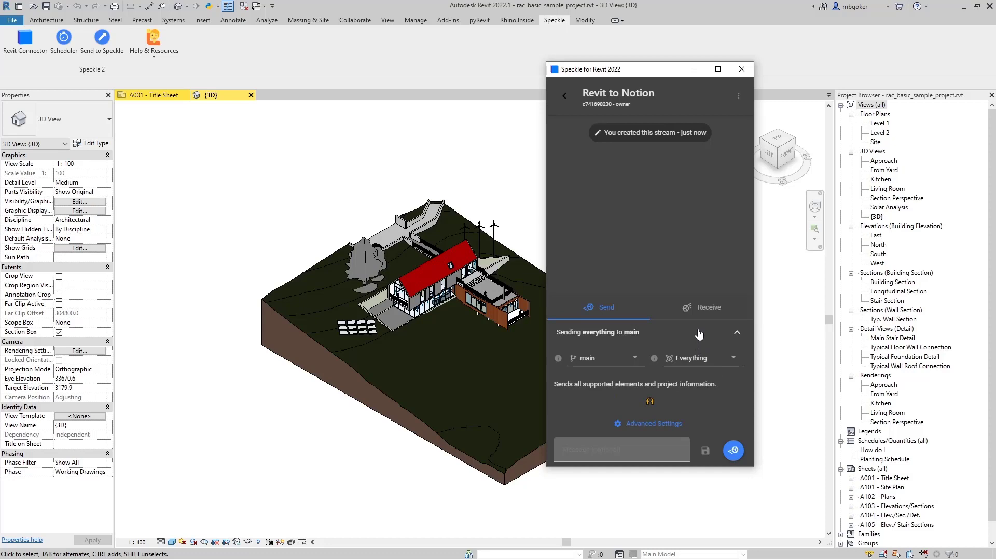
{"action": "left_click", "coordinate": [689, 359]}
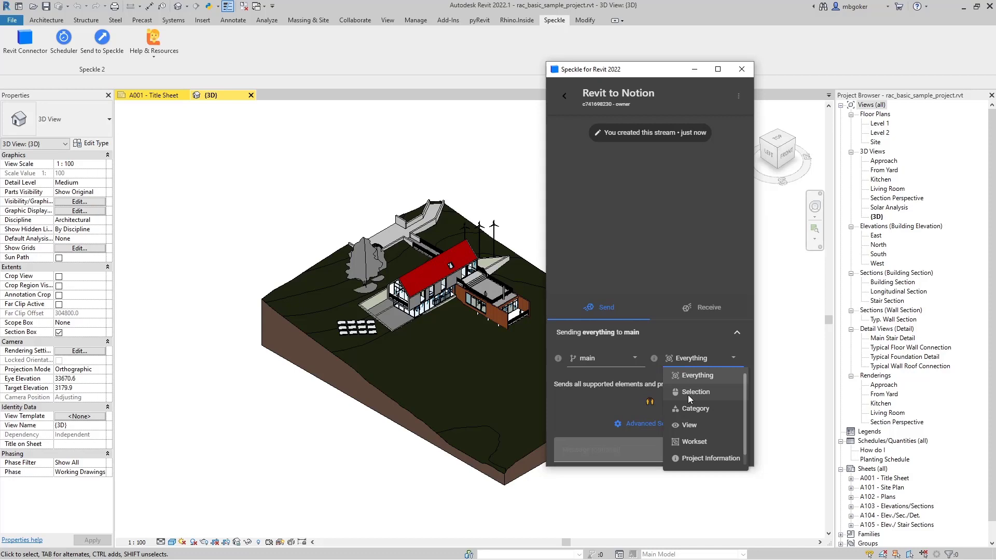
{"action": "left_click", "coordinate": [698, 409]}
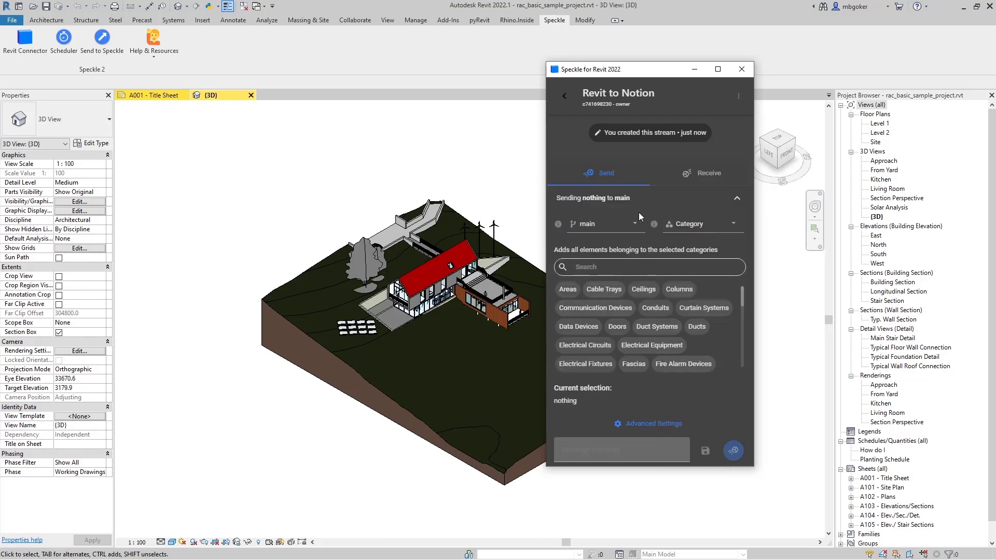
{"action": "left_click", "coordinate": [685, 225]}
{"action": "left_click", "coordinate": [697, 291]}
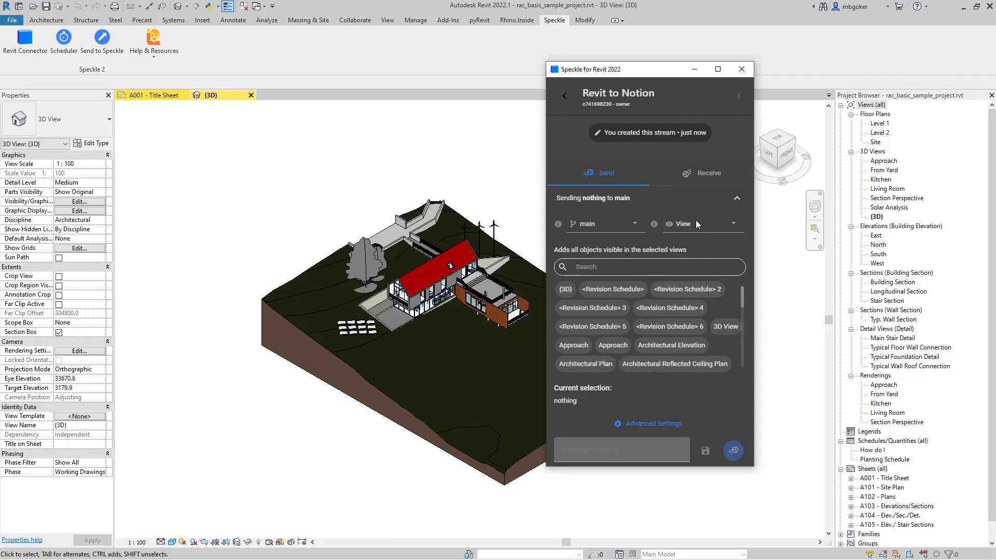
Close the Speckle window and rename the {3D} view to 'Speckleverse'
{"action": "left_click", "coordinate": [741, 70]}
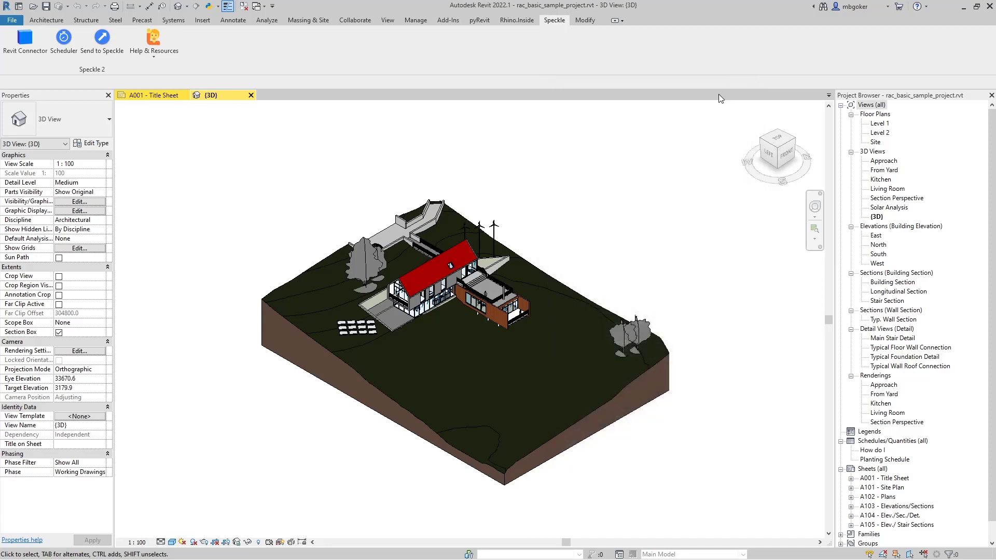
{"action": "left_click", "coordinate": [877, 217]}
{"action": "left_click", "coordinate": [877, 217]}
{"action": "type", "text": "S"}
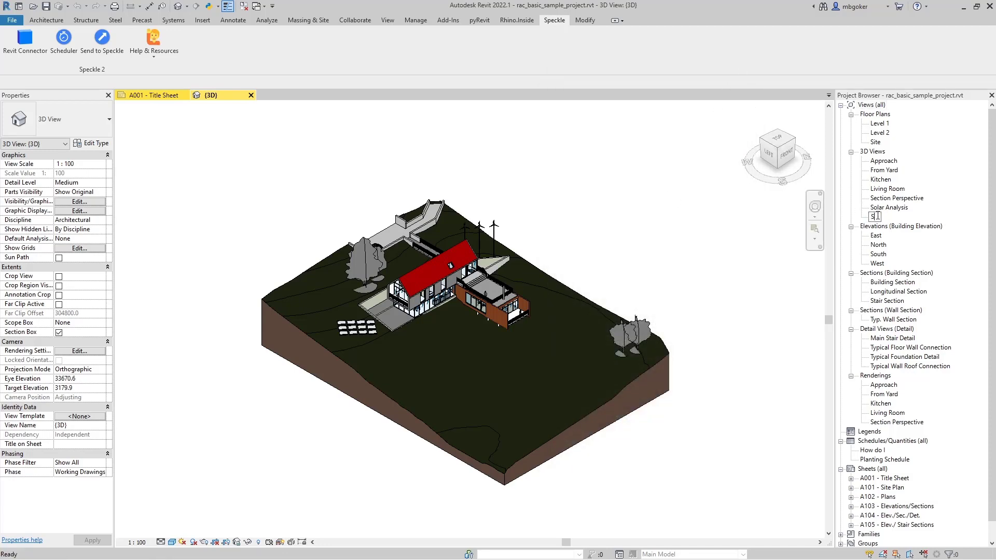
{"action": "type", "text": "peckleverse"}
{"action": "key", "text": "Return"}
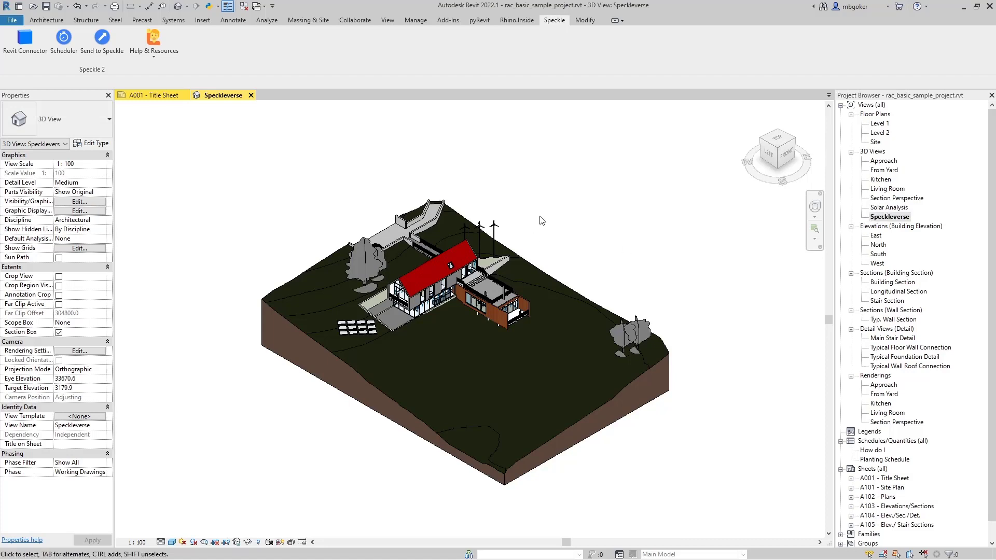
Hide the topography and the left tree in the Speckleverse view with HH
{"action": "left_click", "coordinate": [423, 361]}
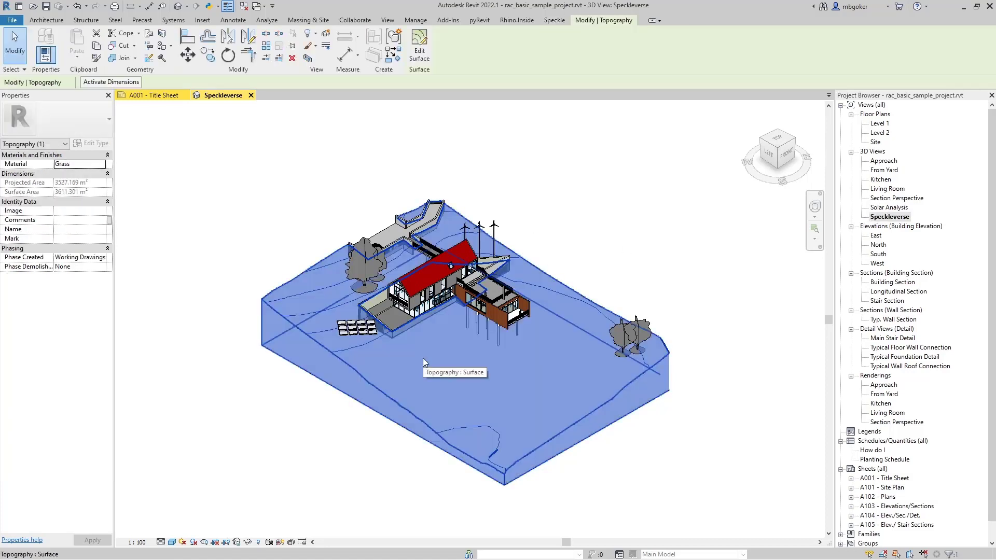
{"action": "key", "text": "e"}
{"action": "key", "text": "h"}
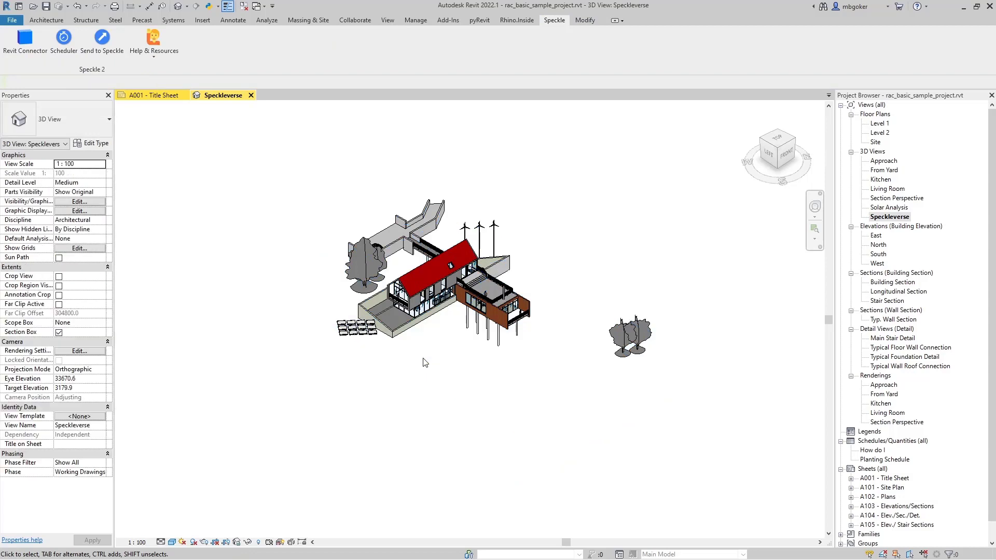
{"action": "left_click", "coordinate": [372, 270]}
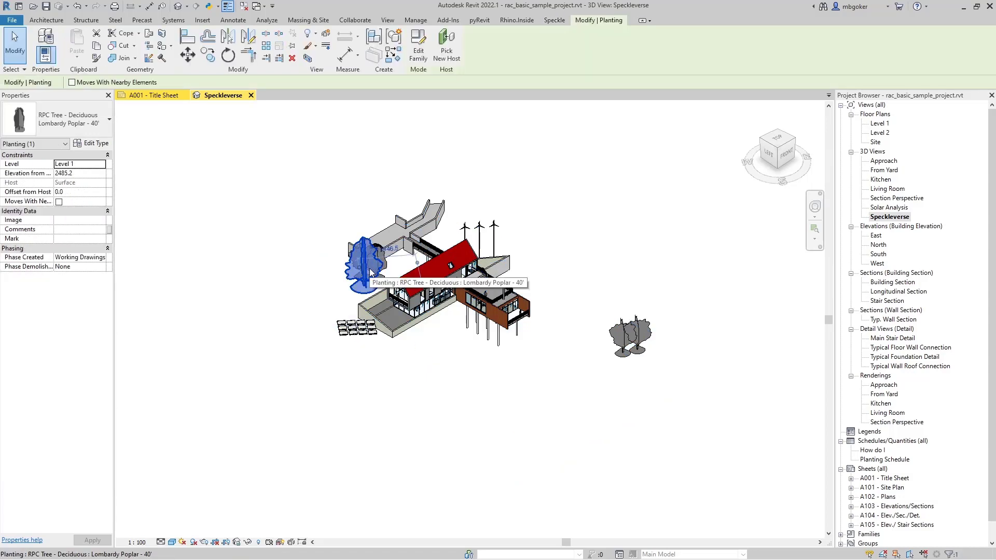
{"action": "key", "text": "e"}
{"action": "key", "text": "h"}
{"action": "scroll", "coordinate": [343, 323], "scroll_direction": "up", "scroll_amount": 4}
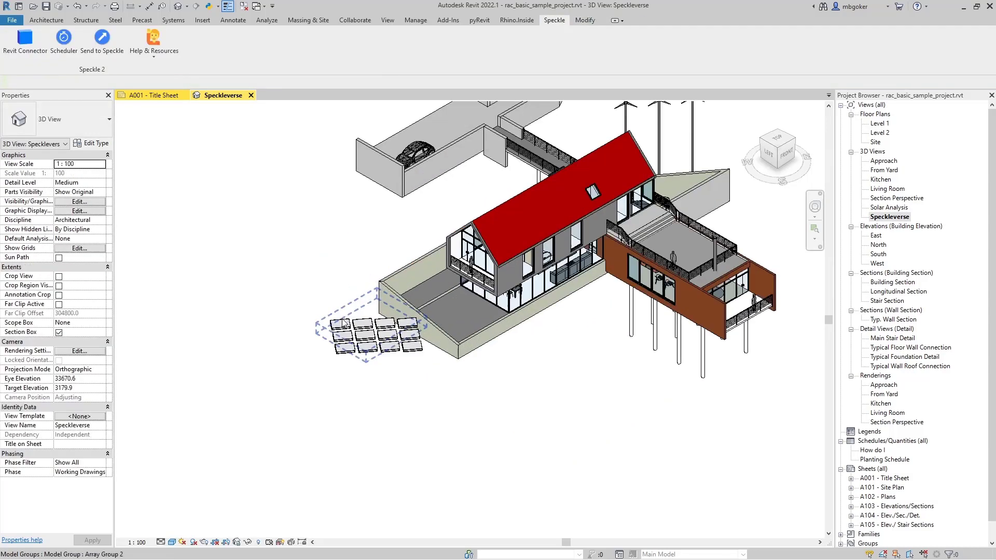
Hide the solar-panel array and the dome entourage, then orbit out to show the whole house
{"action": "left_click", "coordinate": [342, 323]}
{"action": "key", "text": "e"}
{"action": "key", "text": "h"}
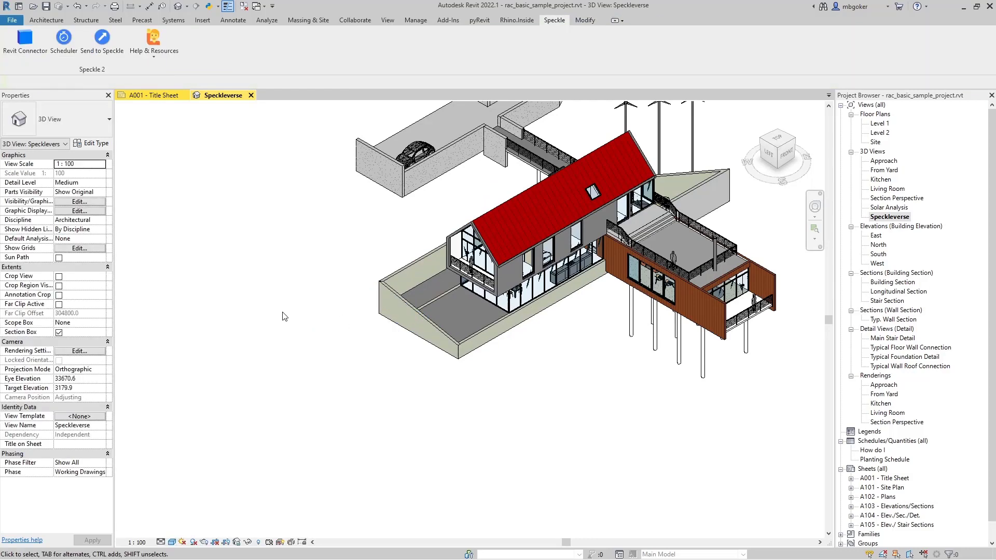
{"action": "middle_click_drag", "start_coordinate": [284, 316], "coordinate": [441, 206], "text": "shift"}
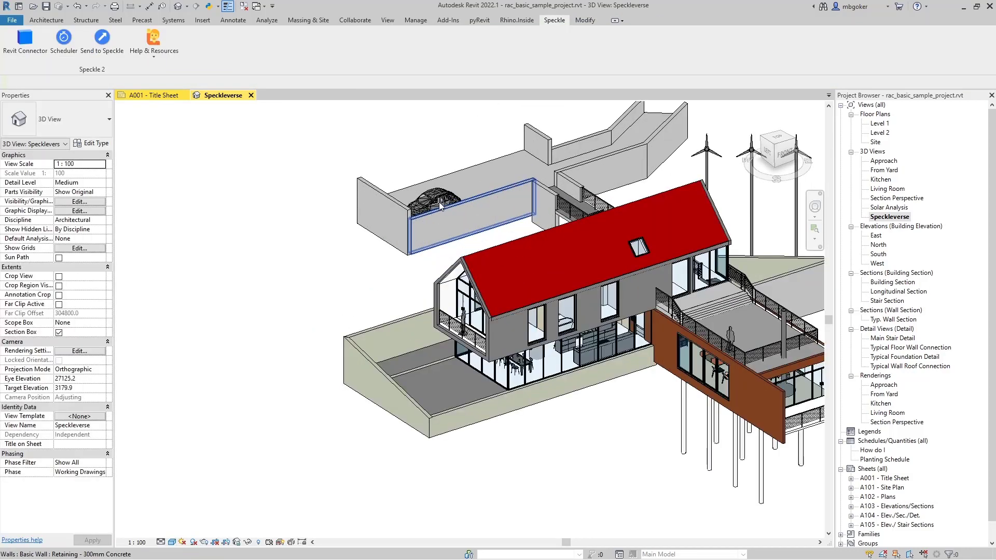
{"action": "scroll", "coordinate": [433, 203], "scroll_direction": "up", "scroll_amount": 1}
{"action": "left_click", "coordinate": [426, 198]}
{"action": "key", "text": "e"}
{"action": "key", "text": "h"}
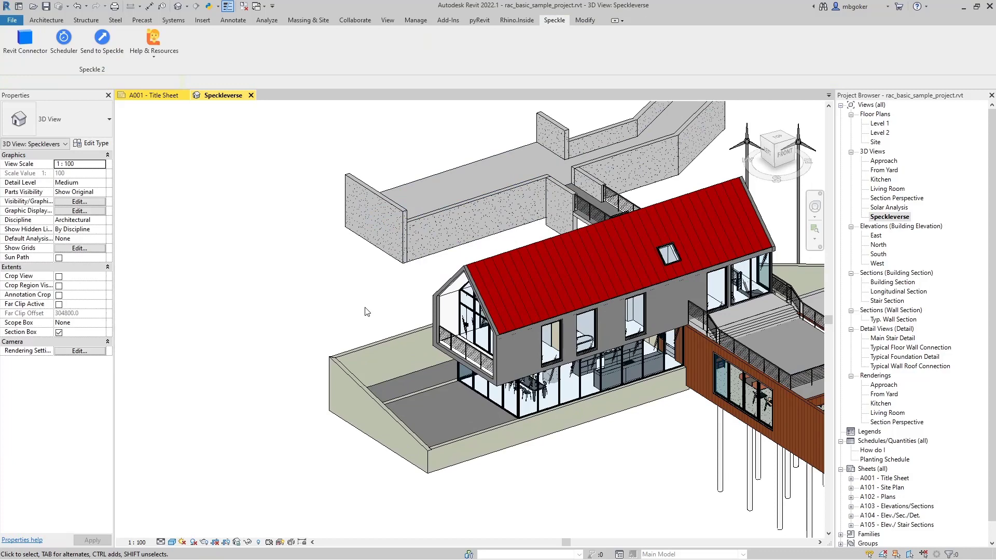
{"action": "scroll", "coordinate": [367, 312], "scroll_direction": "down", "scroll_amount": 2}
{"action": "scroll", "coordinate": [441, 337], "scroll_direction": "down", "scroll_amount": 1}
{"action": "middle_click_drag", "start_coordinate": [467, 343], "coordinate": [523, 419], "text": "shift"}
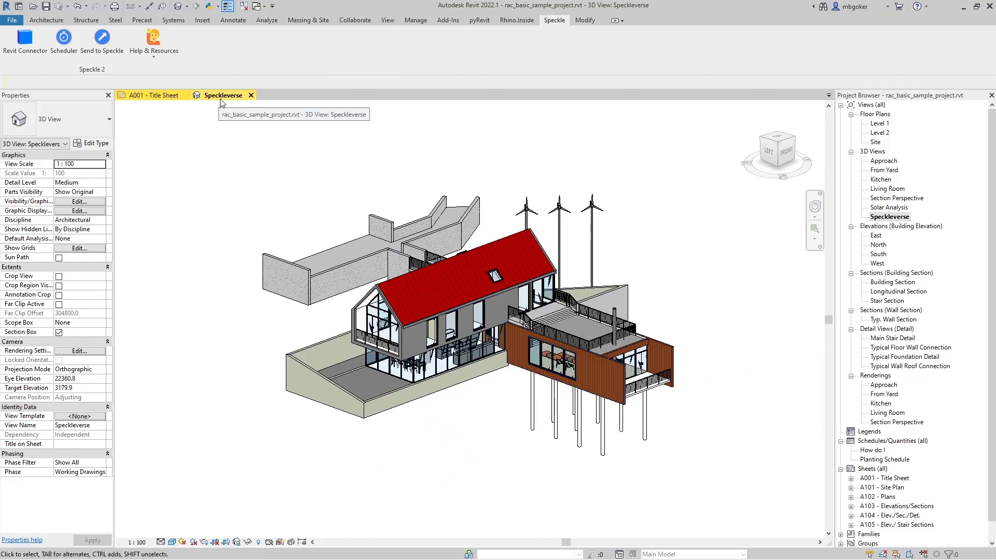
Open the Revit to Notion stream and set its send filter to View
{"action": "left_click", "coordinate": [41, 53]}
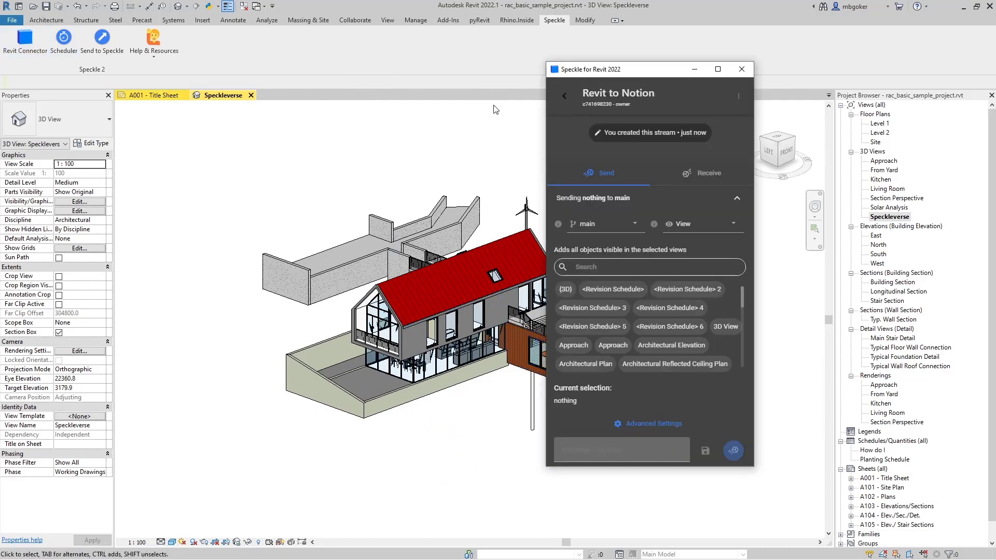
{"action": "left_click", "coordinate": [565, 96]}
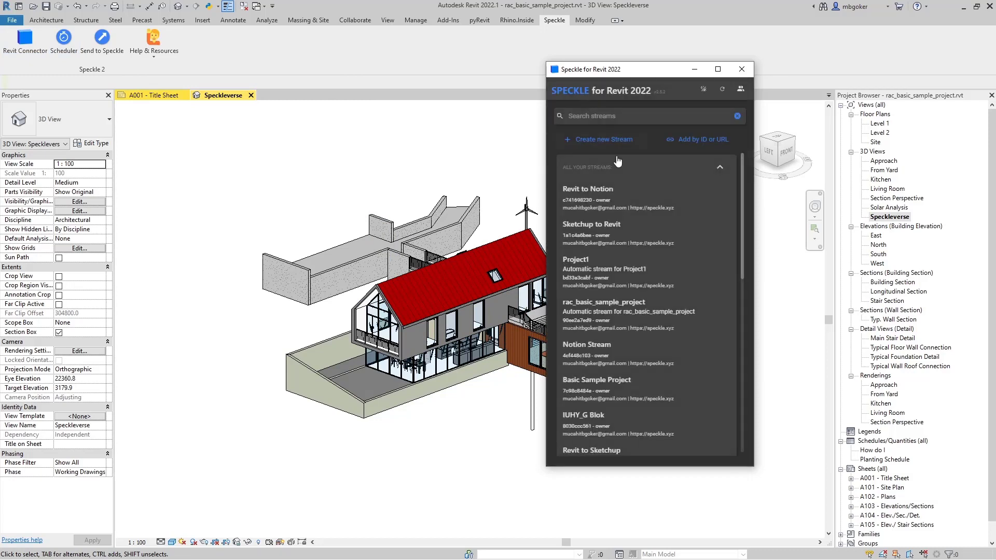
{"action": "left_click", "coordinate": [616, 192]}
{"action": "left_click", "coordinate": [687, 424]}
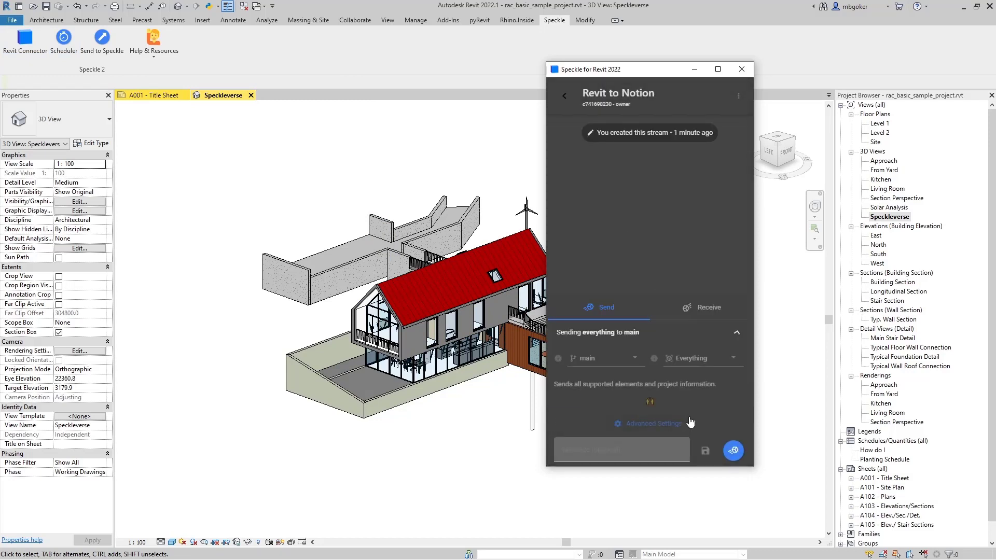
{"action": "left_click", "coordinate": [706, 361]}
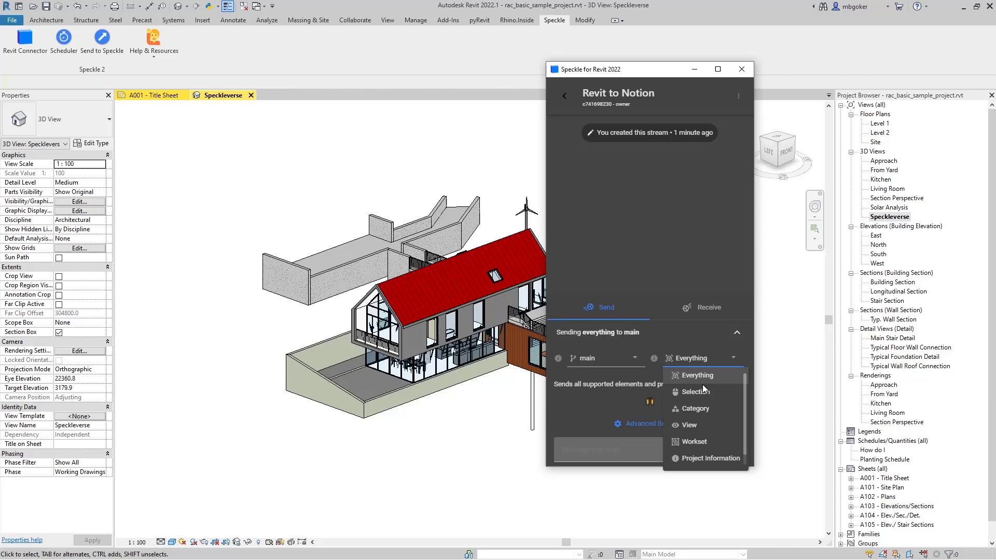
{"action": "left_click", "coordinate": [692, 426]}
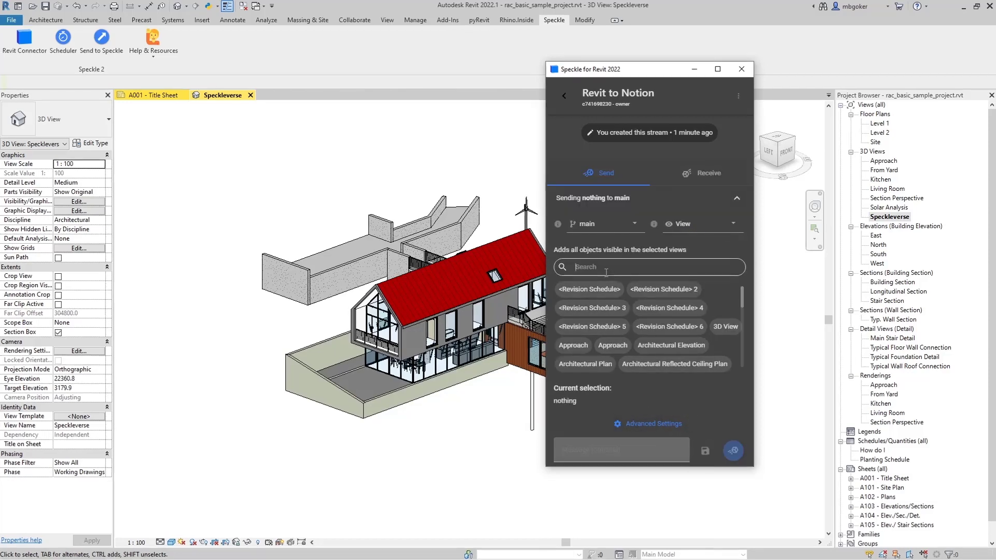
Pick the Speckleverse view, save, send it, and open the sent commit online
{"action": "left_click", "coordinate": [596, 267]}
{"action": "type", "text": "speckl"}
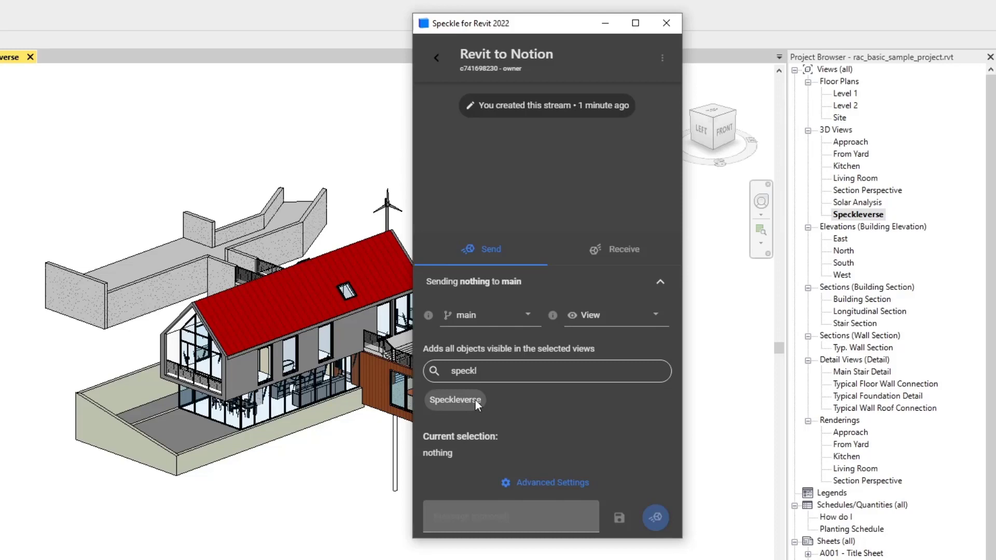
{"action": "left_click", "coordinate": [462, 400]}
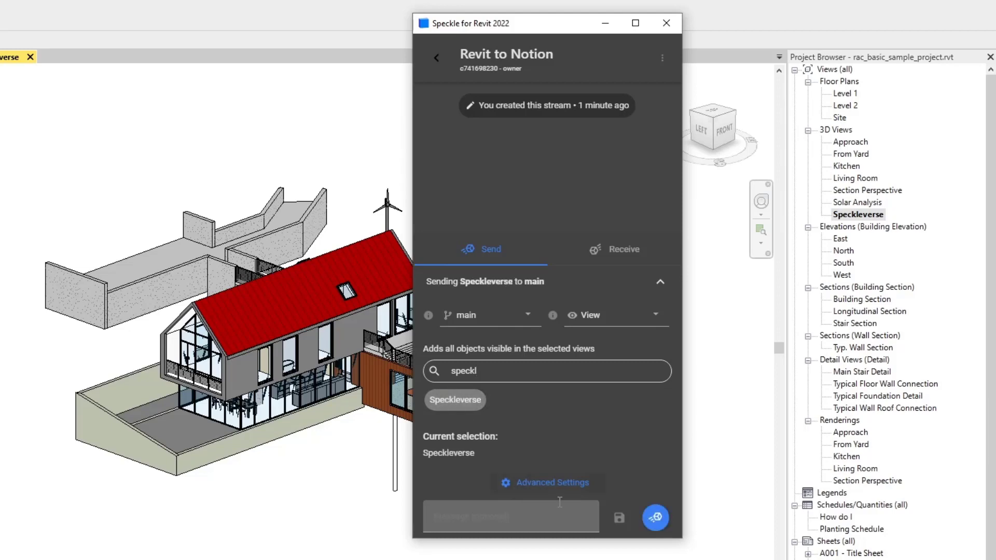
{"action": "left_click", "coordinate": [619, 517]}
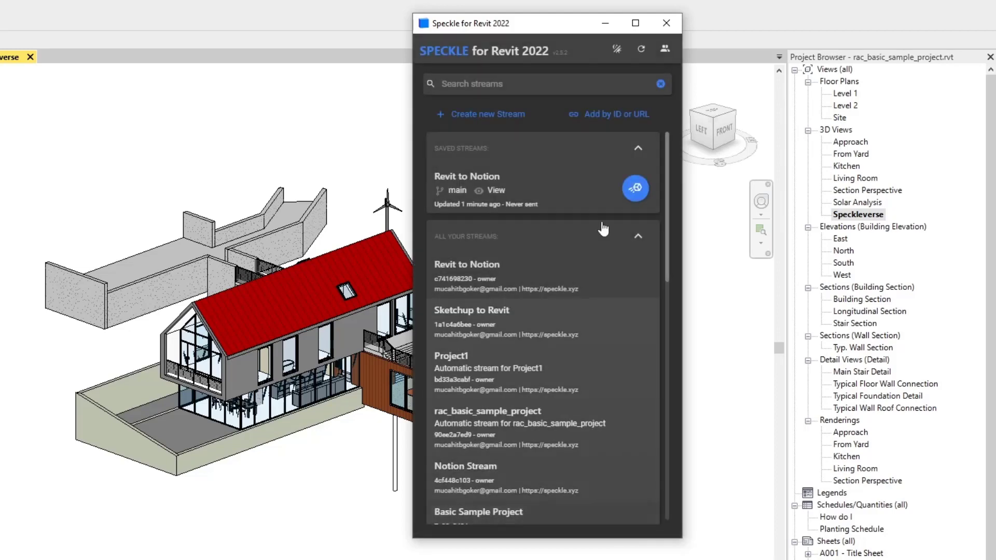
{"action": "left_click", "coordinate": [636, 191]}
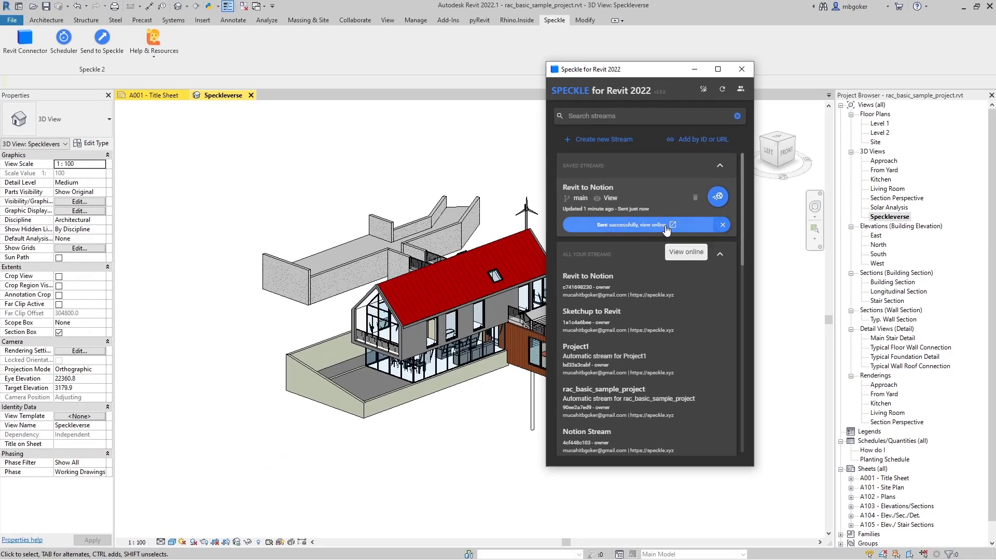
{"action": "left_click", "coordinate": [667, 225]}
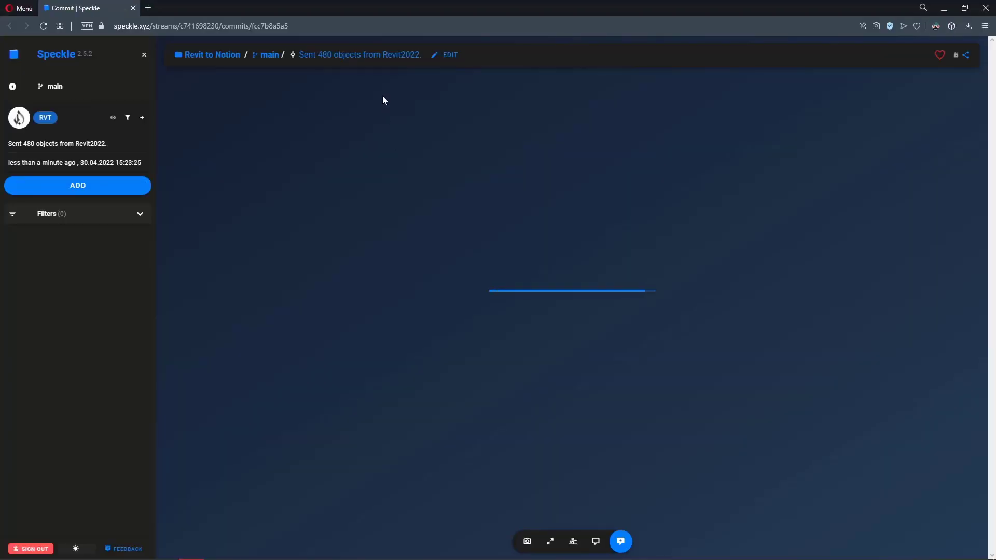
Orbit and zoom around the red-roofed house and wind turbines in the Speckle web viewer
{"action": "scroll", "coordinate": [481, 267], "scroll_direction": "up", "scroll_amount": 5}
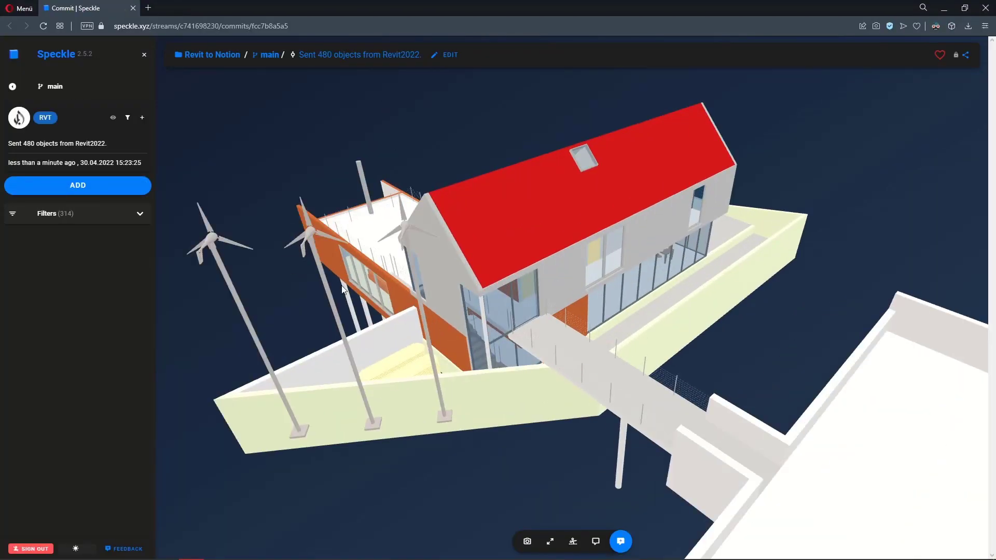
{"action": "left_click_drag", "start_coordinate": [537, 327], "coordinate": [603, 232]}
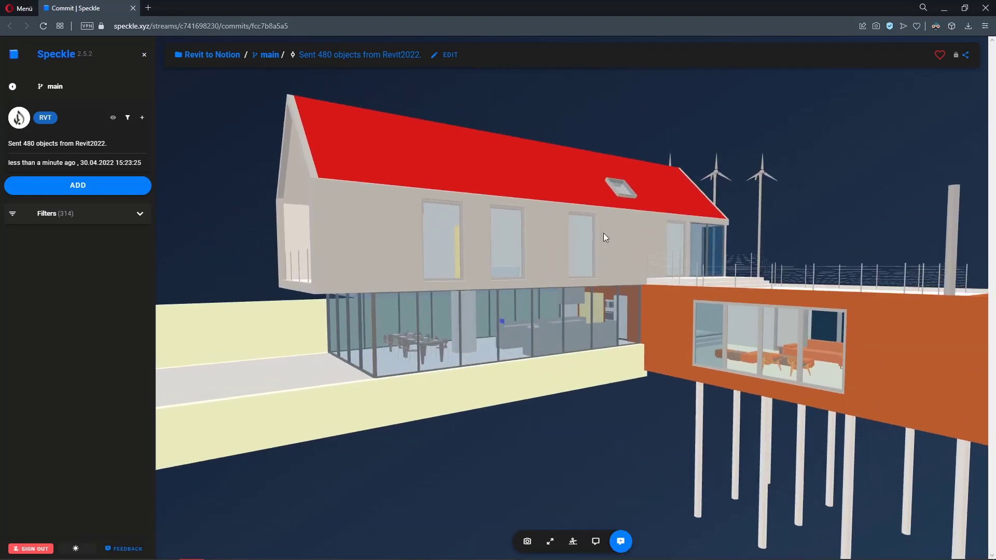
{"action": "scroll", "coordinate": [603, 233], "scroll_direction": "down", "scroll_amount": 10}
{"action": "scroll", "coordinate": [571, 294], "scroll_direction": "up", "scroll_amount": 5}
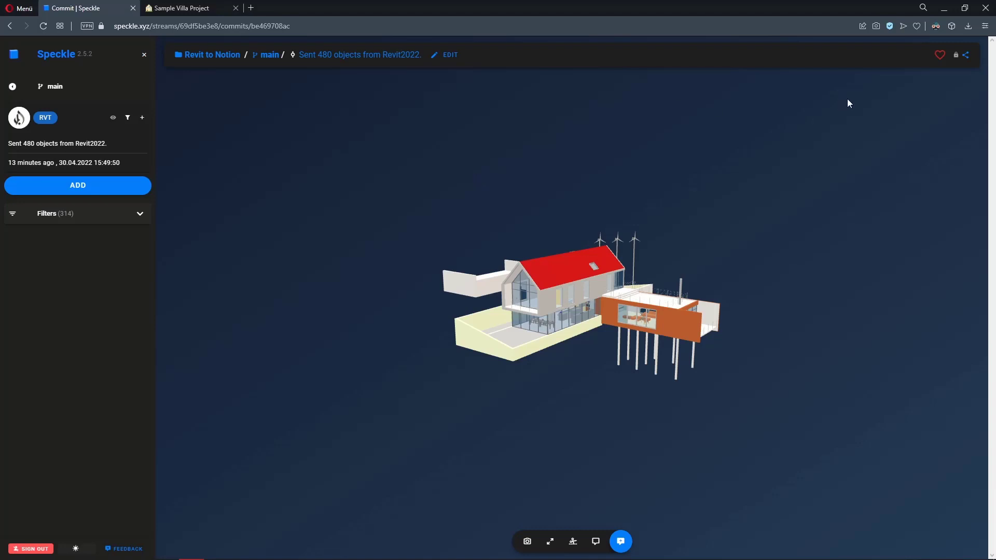
Switch the Revit to Notion stream from private to public and copy its embed iframe code
{"action": "left_click", "coordinate": [966, 56]}
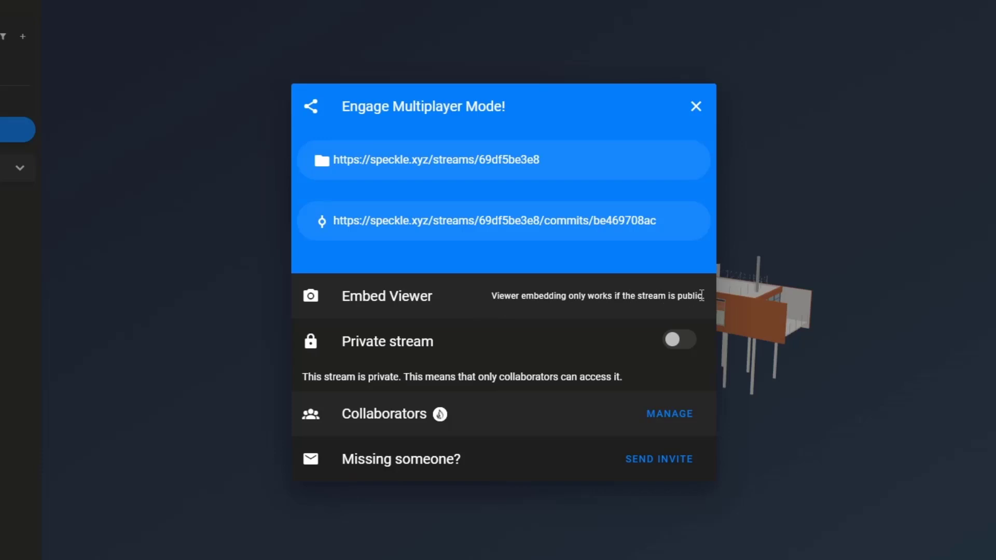
{"action": "left_click", "coordinate": [671, 345]}
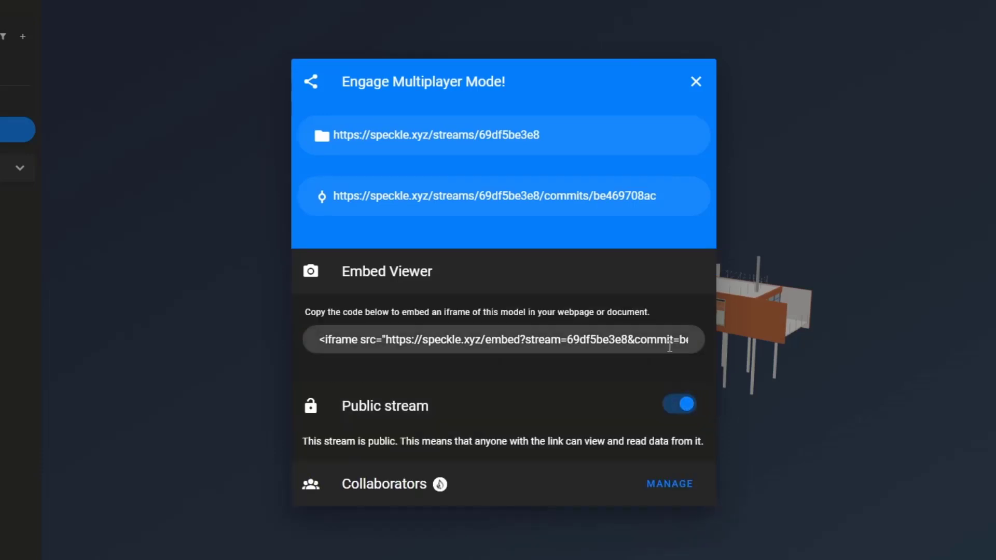
{"action": "left_click", "coordinate": [358, 341]}
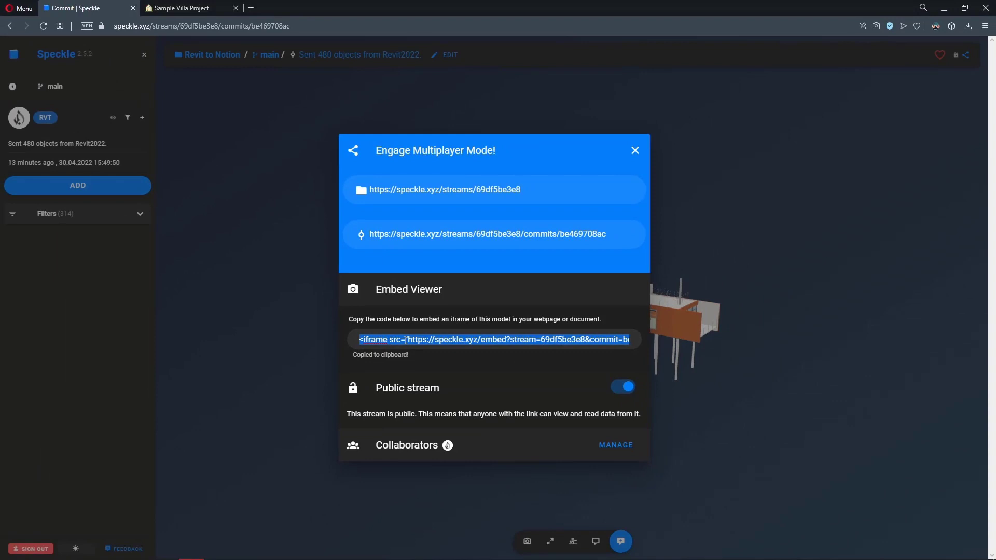
Paste the Speckle iframe code for stream 69df5be3e8 into a fresh Opera tab
{"action": "left_click", "coordinate": [251, 8]}
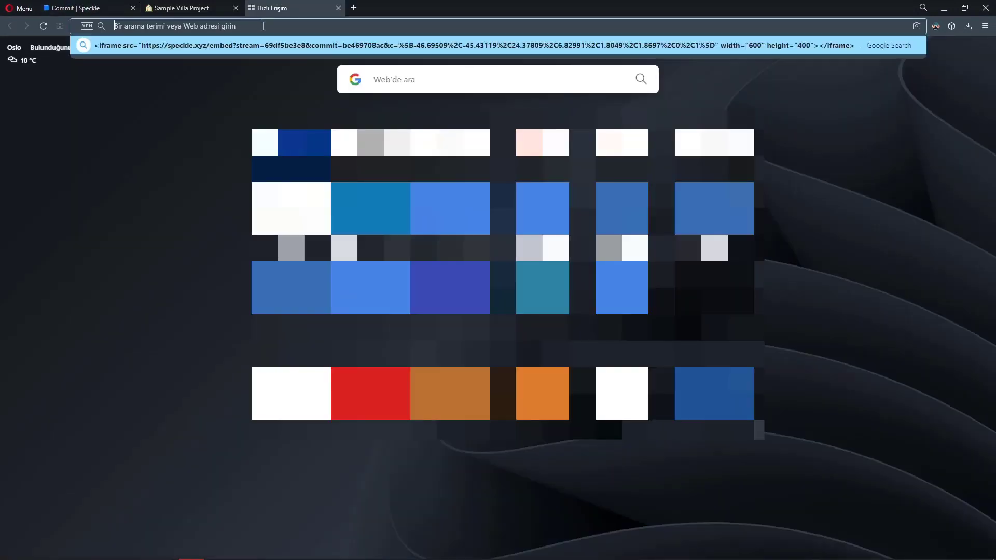
{"action": "key", "text": "ctrl+v"}
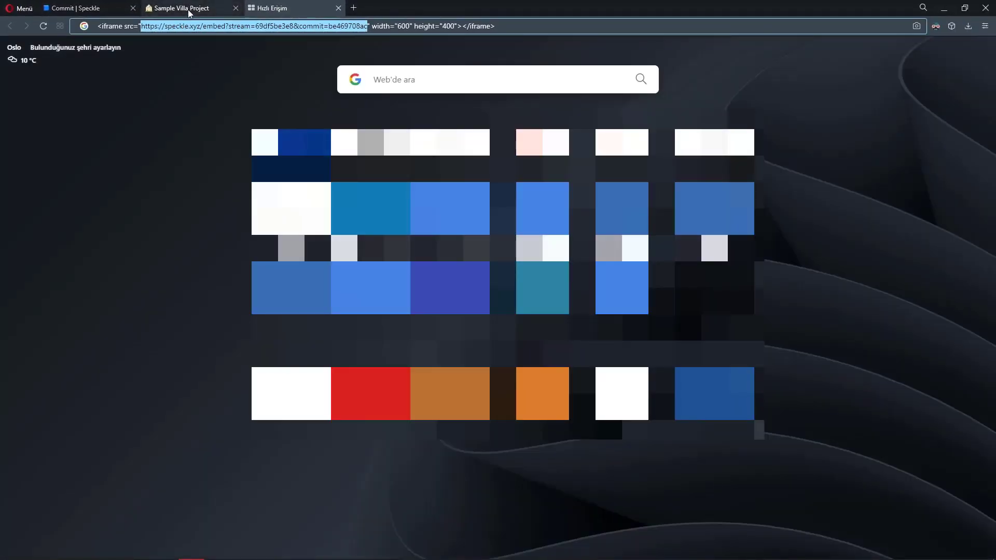
Embed the pasted Speckle URL in a new block under the '3D model here!' callout
{"action": "left_click", "coordinate": [189, 11]}
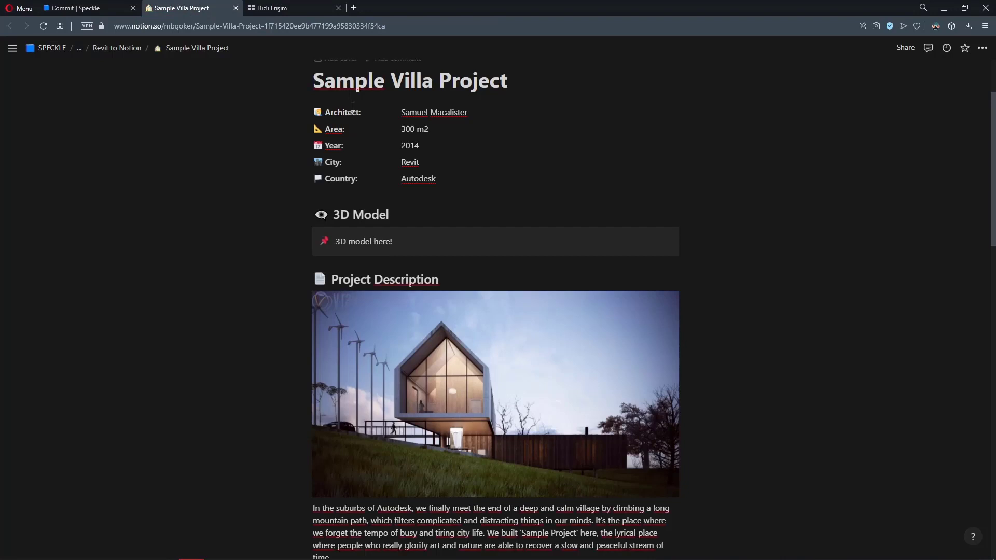
{"action": "left_click_drag", "start_coordinate": [469, 249], "coordinate": [409, 247]}
{"action": "left_click", "coordinate": [407, 241]}
{"action": "key", "text": "Return"}
{"action": "key", "text": "ctrl+v"}
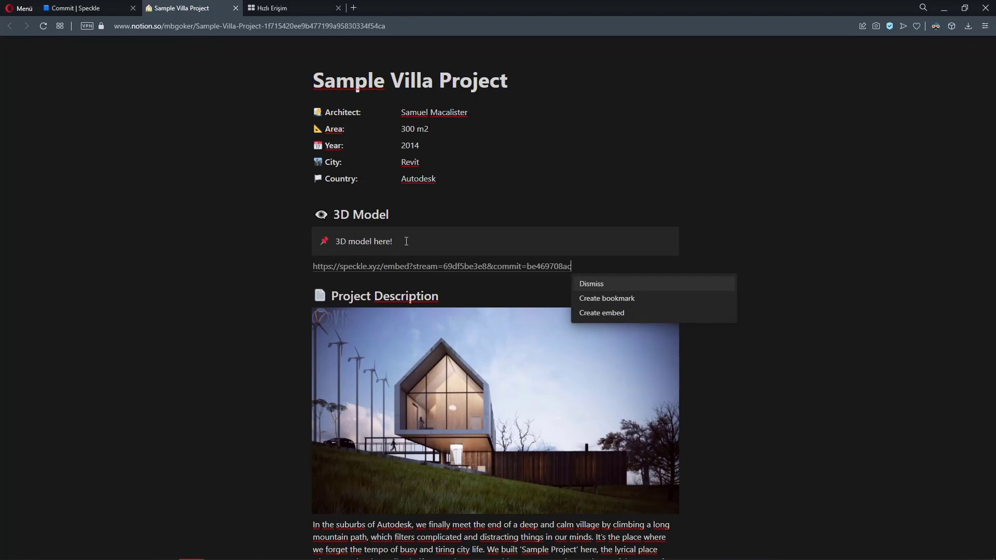
{"action": "left_click", "coordinate": [618, 314]}
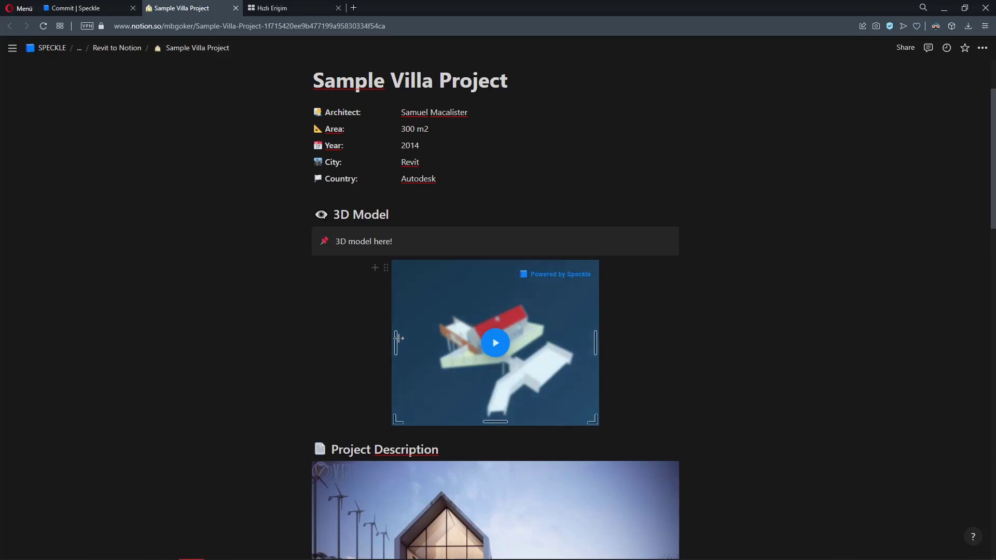
Stretch the embed to full column width and taller, then load and orbit the villa
{"action": "left_click_drag", "start_coordinate": [395, 342], "coordinate": [306, 343]}
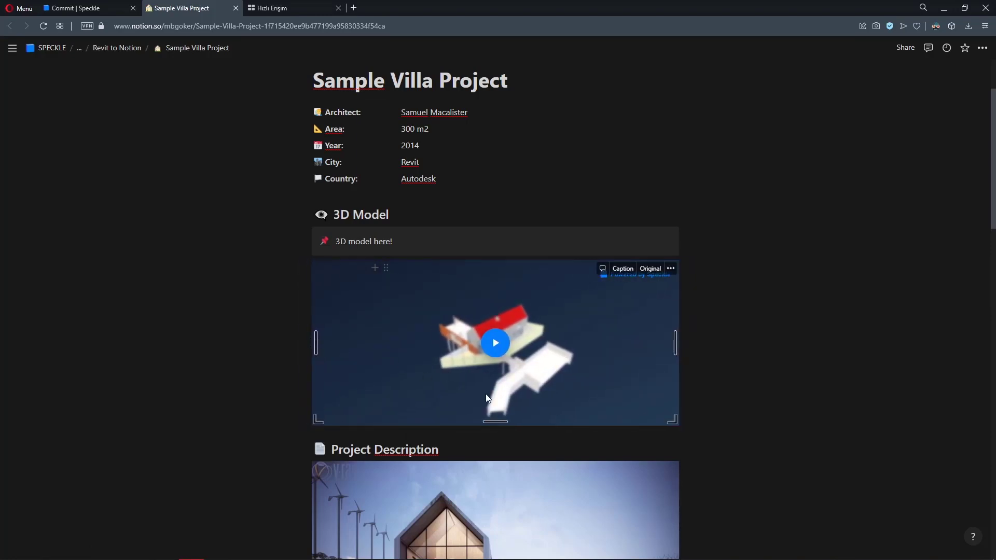
{"action": "left_click_drag", "start_coordinate": [495, 422], "coordinate": [495, 438]}
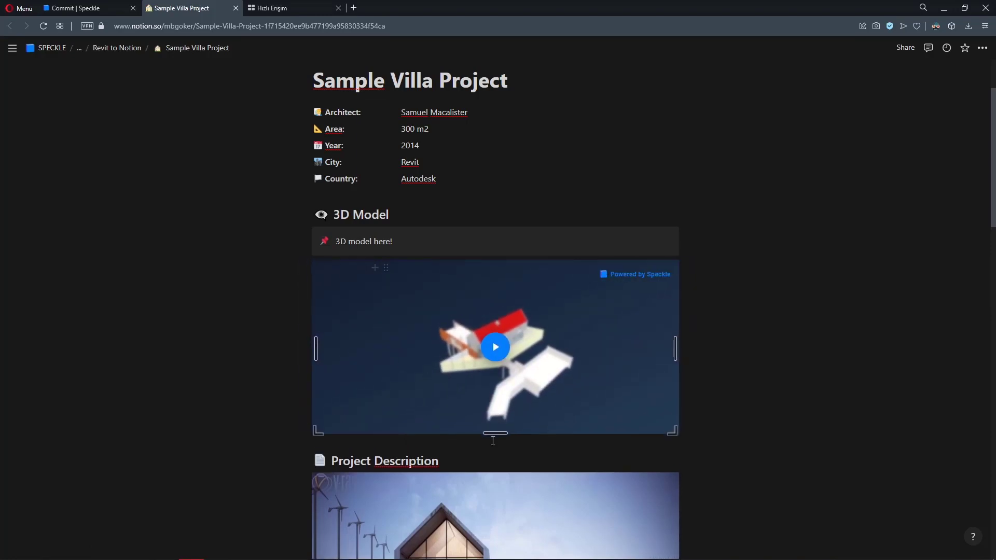
{"action": "left_click", "coordinate": [508, 353]}
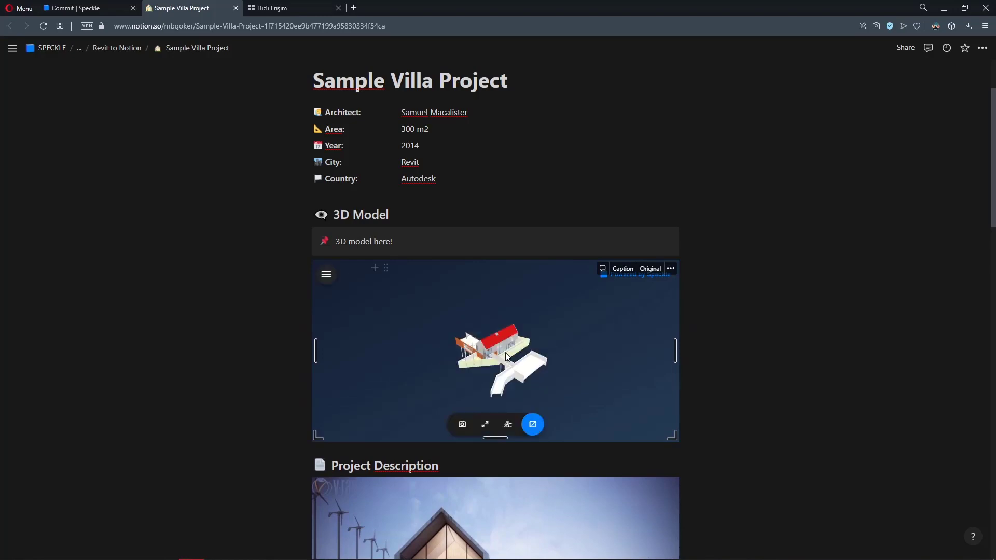
{"action": "left_click_drag", "start_coordinate": [545, 365], "coordinate": [502, 350]}
{"action": "scroll", "coordinate": [502, 351], "scroll_direction": "up", "scroll_amount": 3}
{"action": "scroll", "coordinate": [502, 351], "scroll_direction": "down", "scroll_amount": 3}
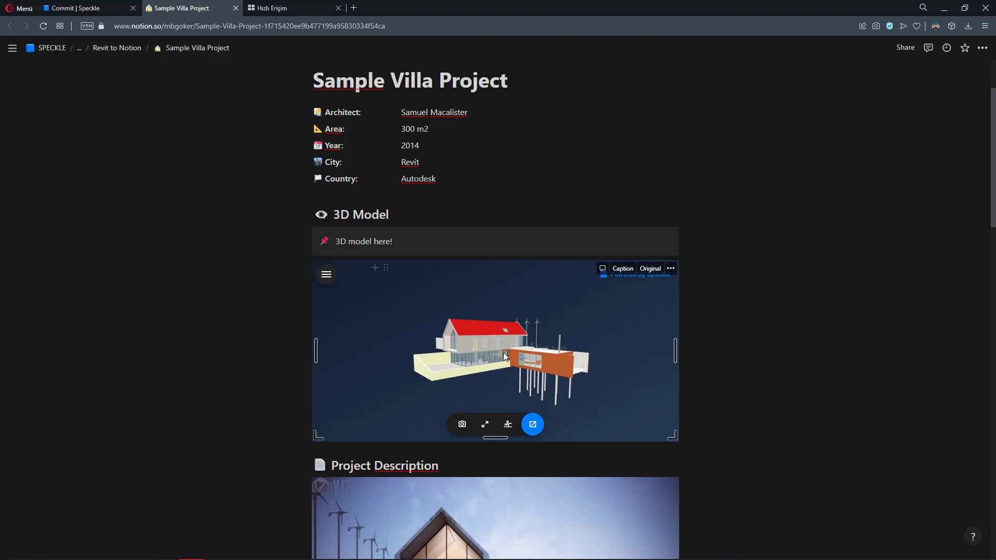
{"action": "left_click_drag", "start_coordinate": [503, 343], "coordinate": [506, 354]}
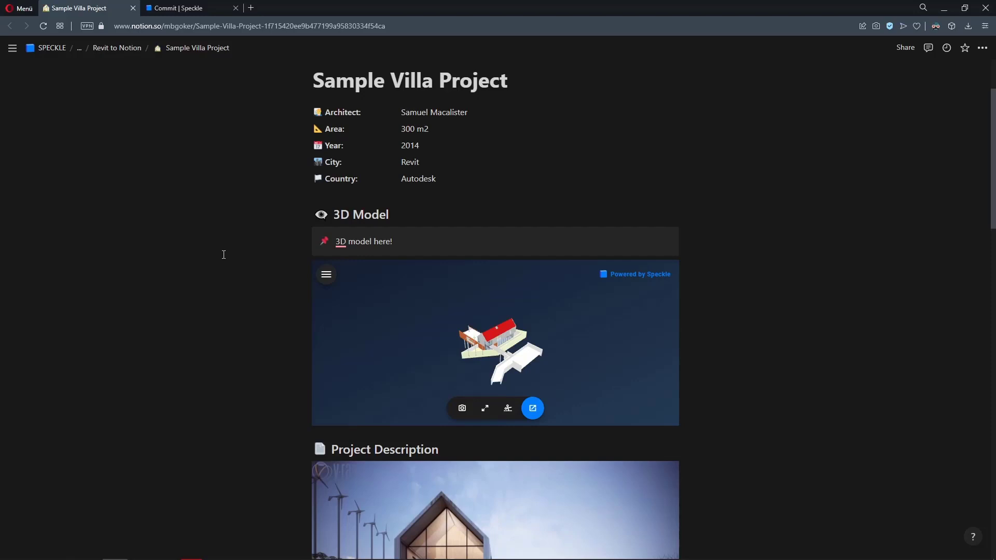
Switch from Notion over to the Revit window with Alt+Tab
{"action": "key", "text": "alt+Tab"}
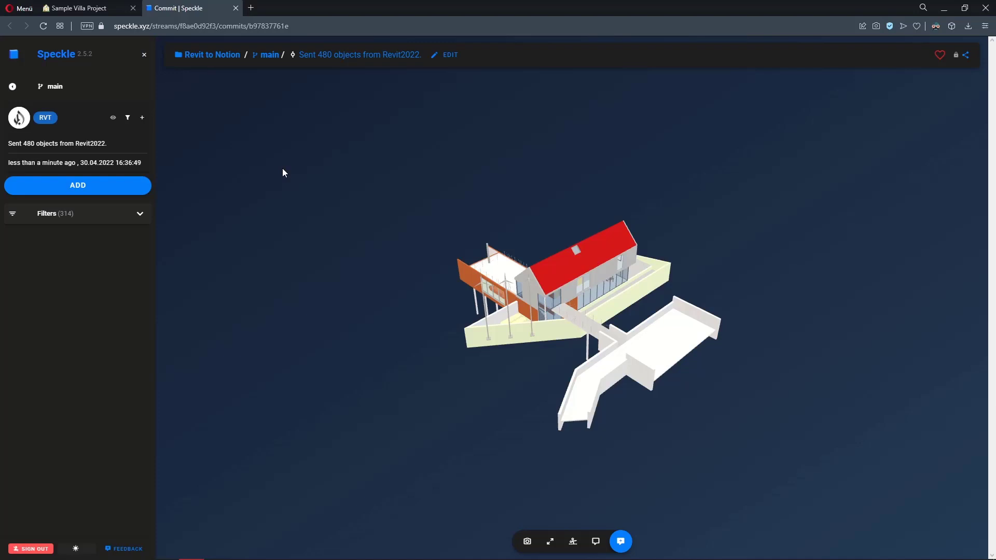
Copy the Embed Viewer iframe code for commit b97837761e from the stream's share options
{"action": "left_click", "coordinate": [963, 57]}
{"action": "left_click", "coordinate": [473, 341]}
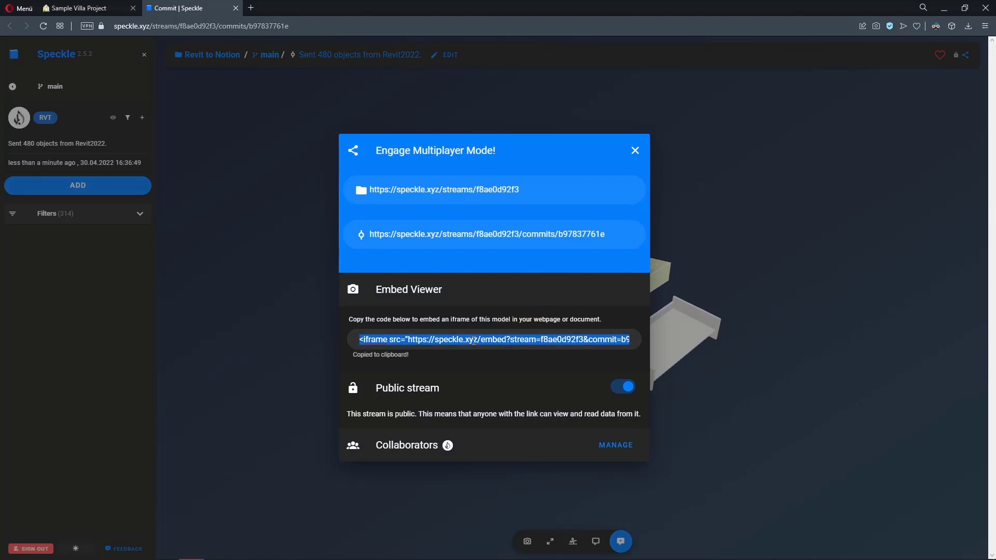
{"action": "left_click", "coordinate": [252, 8]}
Replace the pasted iframe code in the address bar with only its src embed URL
{"action": "key", "text": "ctrl+v"}
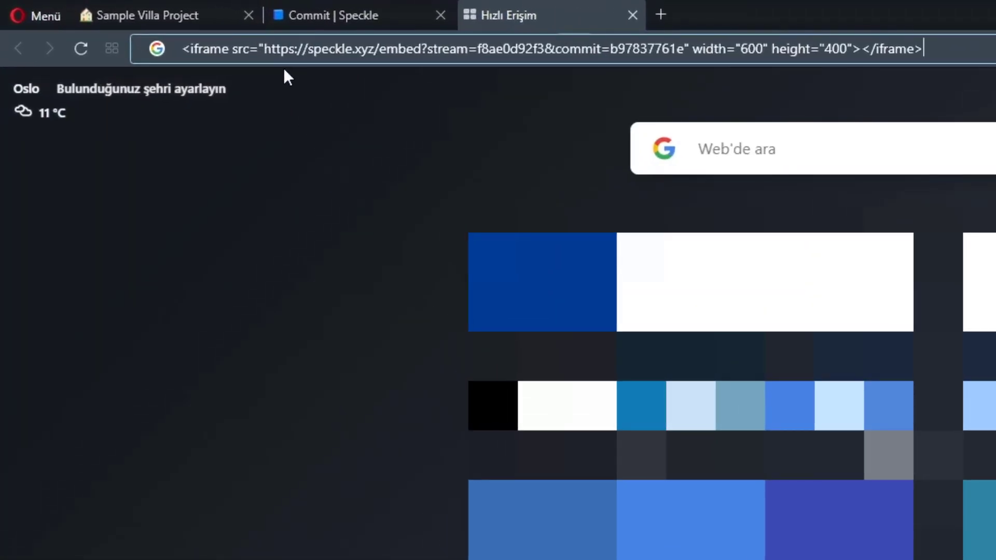
{"action": "left_click_drag", "start_coordinate": [263, 48], "coordinate": [687, 53]}
{"action": "key", "text": "ctrl+c"}
{"action": "key", "text": "ctrl+a"}
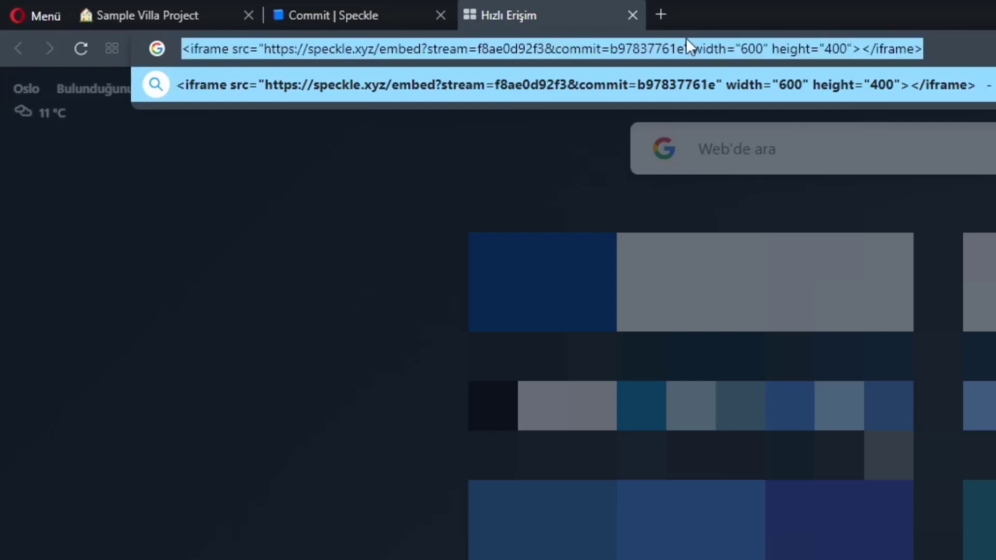
{"action": "key", "text": "BackSpace"}
{"action": "key", "text": "ctrl+v"}
{"action": "key", "text": "Escape"}
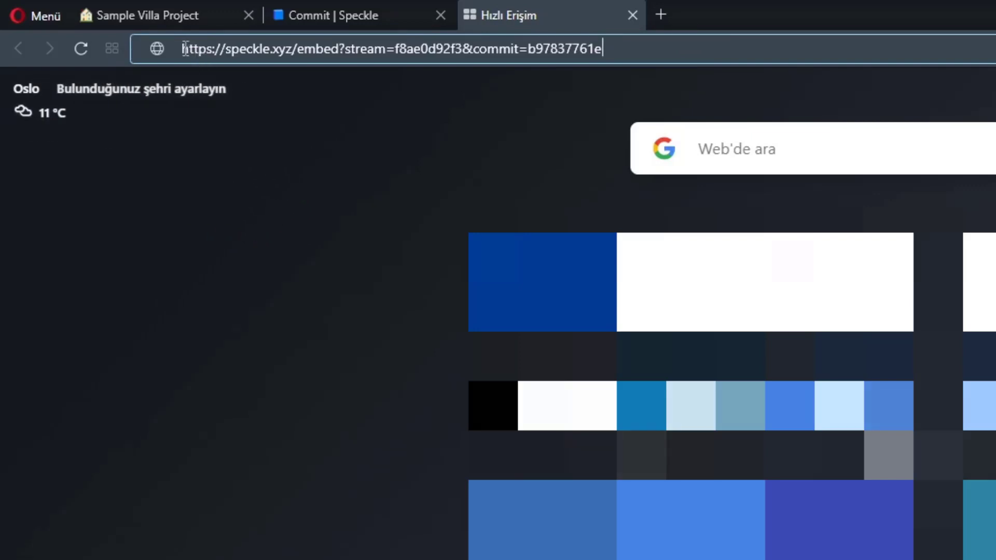
{"action": "left_click_drag", "start_coordinate": [185, 52], "coordinate": [455, 49]}
{"action": "double_click", "coordinate": [356, 49]}
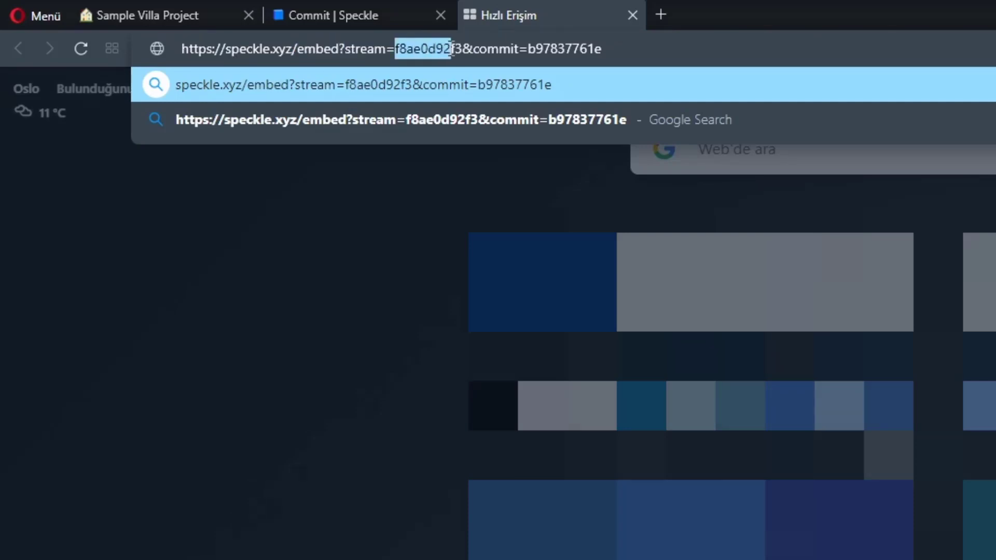
{"action": "left_click", "coordinate": [460, 50]}
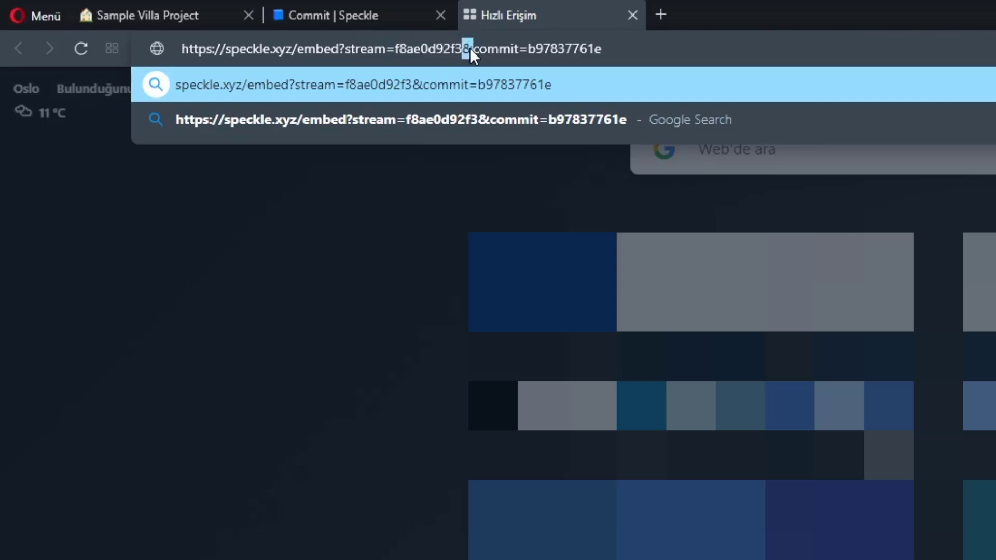
{"action": "left_click_drag", "start_coordinate": [473, 49], "coordinate": [523, 41]}
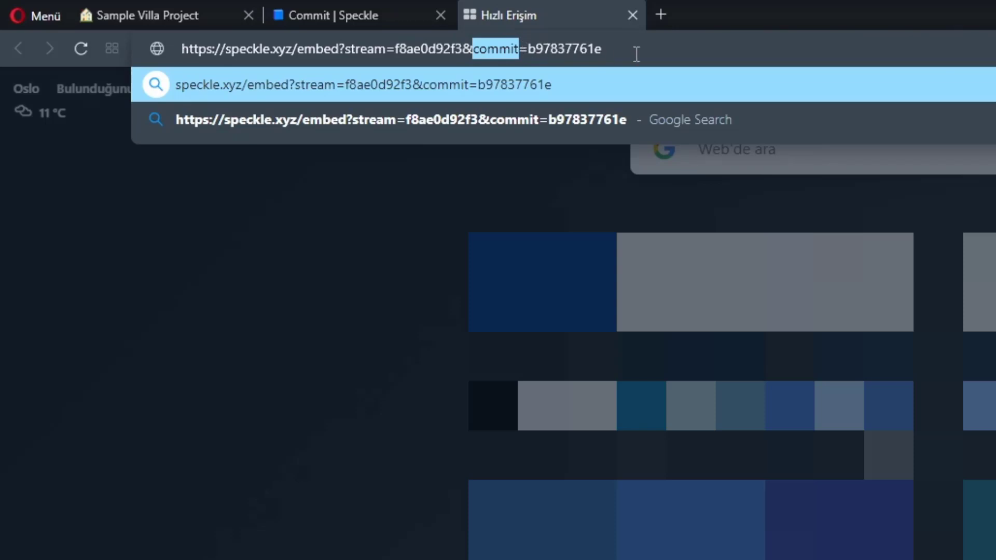
{"action": "left_click_drag", "start_coordinate": [604, 48], "coordinate": [525, 45]}
{"action": "left_click_drag", "start_coordinate": [644, 43], "coordinate": [464, 50]}
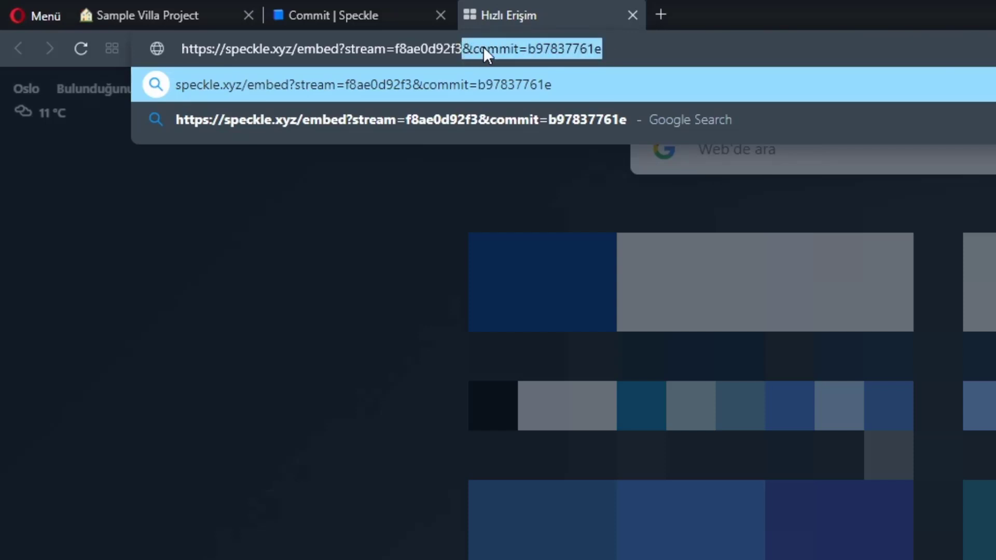
{"action": "key", "text": "BackSpace"}
{"action": "key", "text": "Escape"}
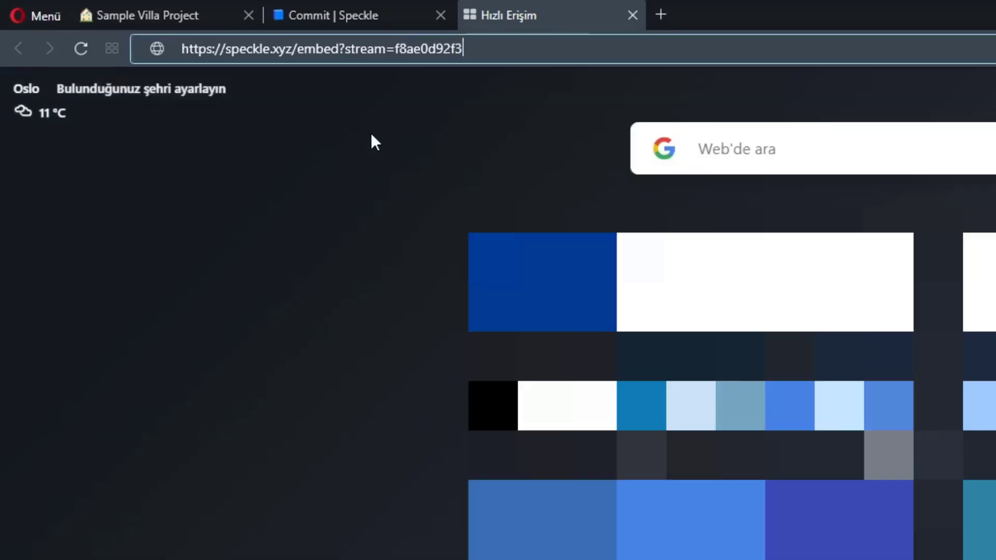
{"action": "left_click", "coordinate": [219, 50]}
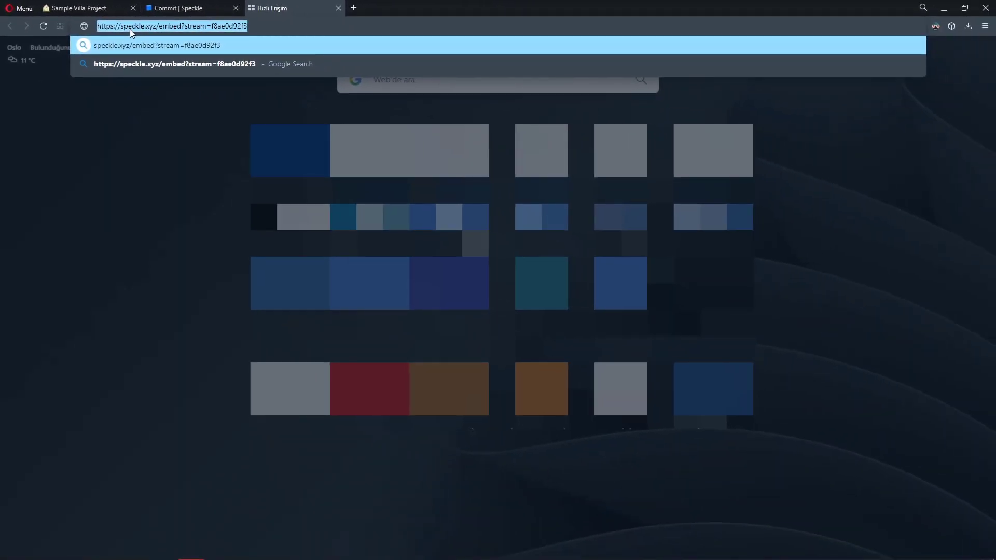
Replace the old Speckle embed under the callout with a stream-only URL embed
{"action": "left_click", "coordinate": [78, 8]}
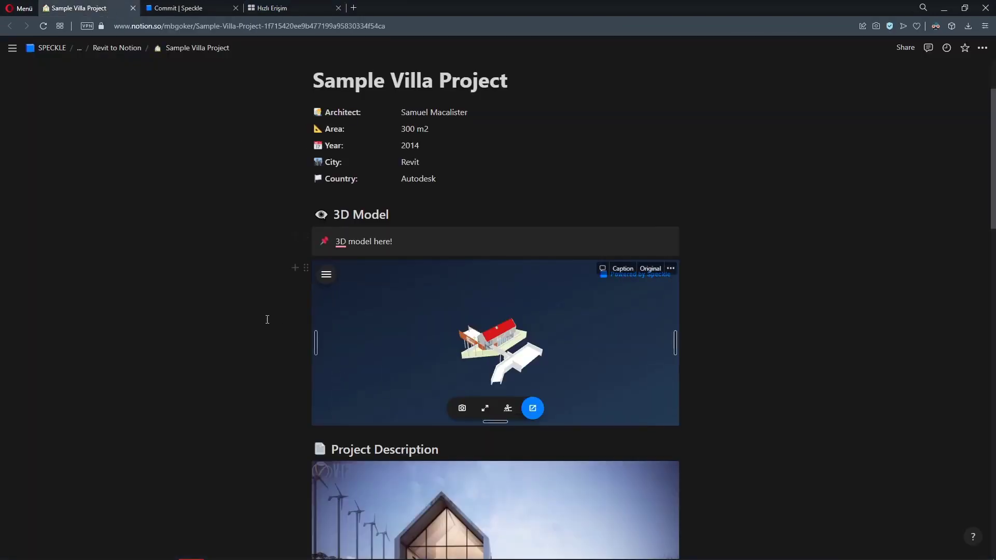
{"action": "left_click_drag", "start_coordinate": [445, 368], "coordinate": [453, 351]}
{"action": "key", "text": "Delete"}
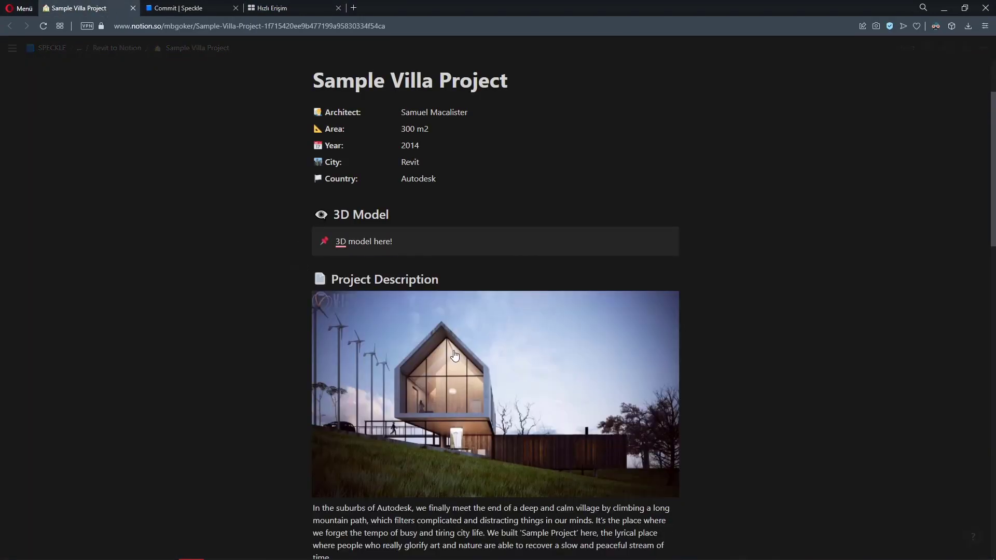
{"action": "left_click", "coordinate": [410, 246]}
{"action": "key", "text": "Return"}
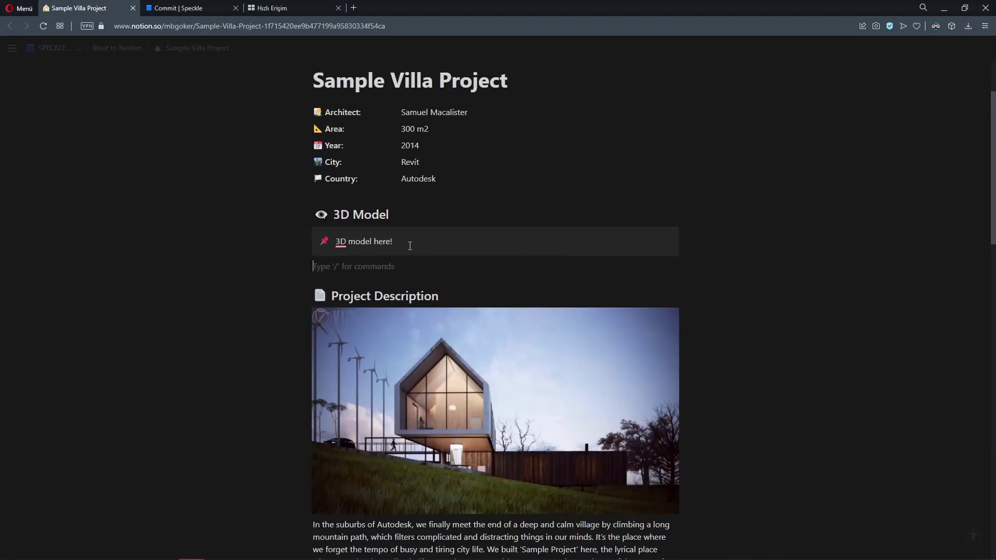
{"action": "key", "text": "ctrl+v"}
{"action": "left_click", "coordinate": [514, 314]}
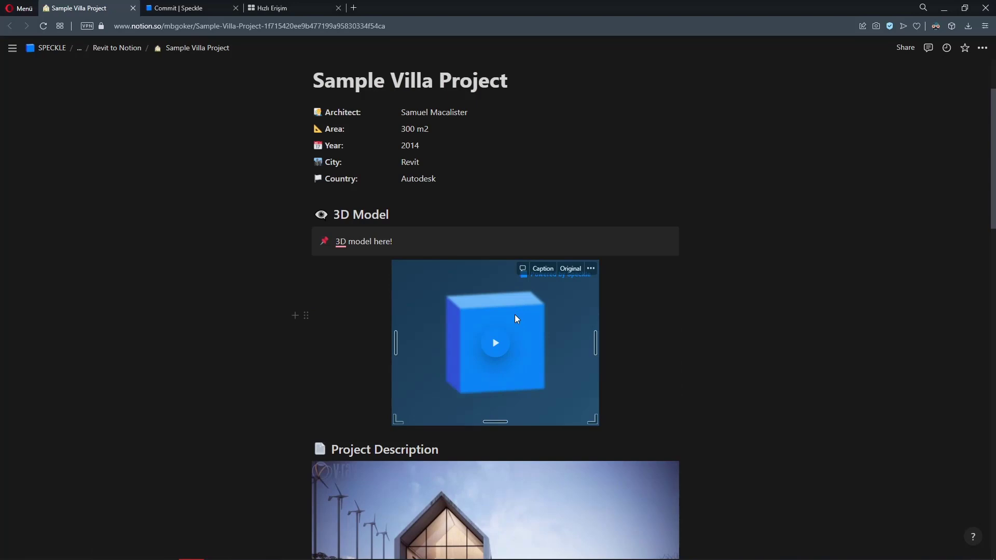
Widen the new embed to column width, load the villa and orbit to view the roof
{"action": "left_click_drag", "start_coordinate": [396, 343], "coordinate": [313, 343]}
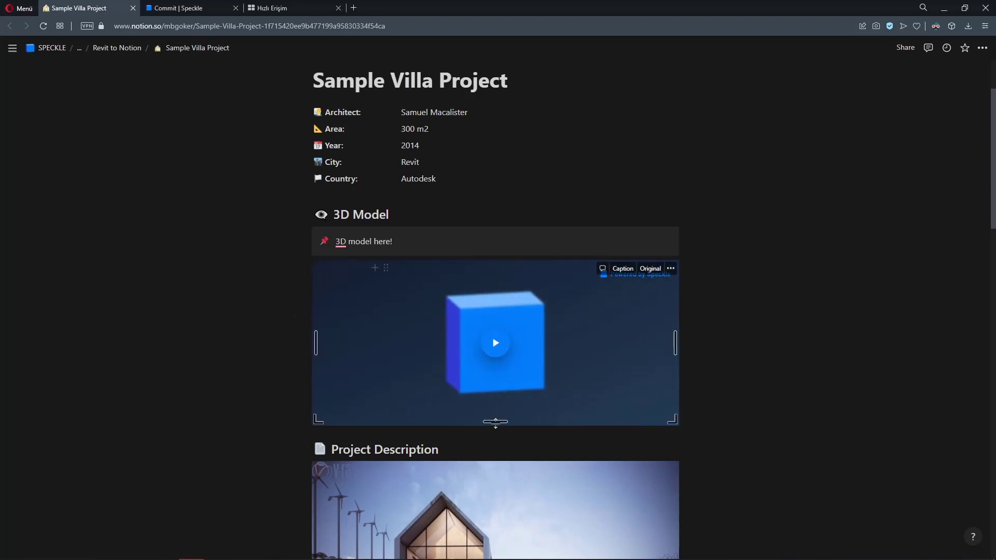
{"action": "left_click", "coordinate": [499, 343]}
{"action": "left_click_drag", "start_coordinate": [545, 366], "coordinate": [460, 355]}
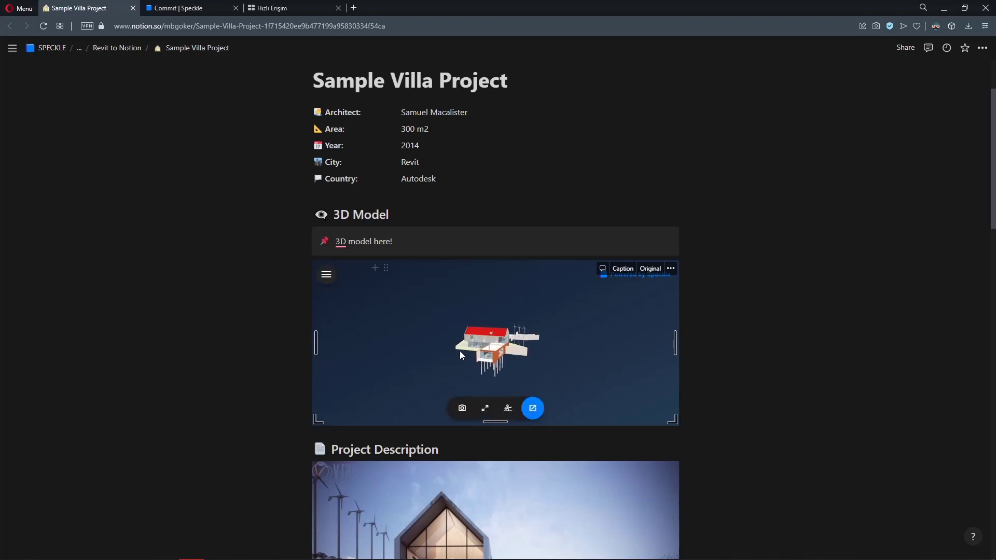
{"action": "scroll", "coordinate": [478, 355], "scroll_direction": "up", "scroll_amount": 5}
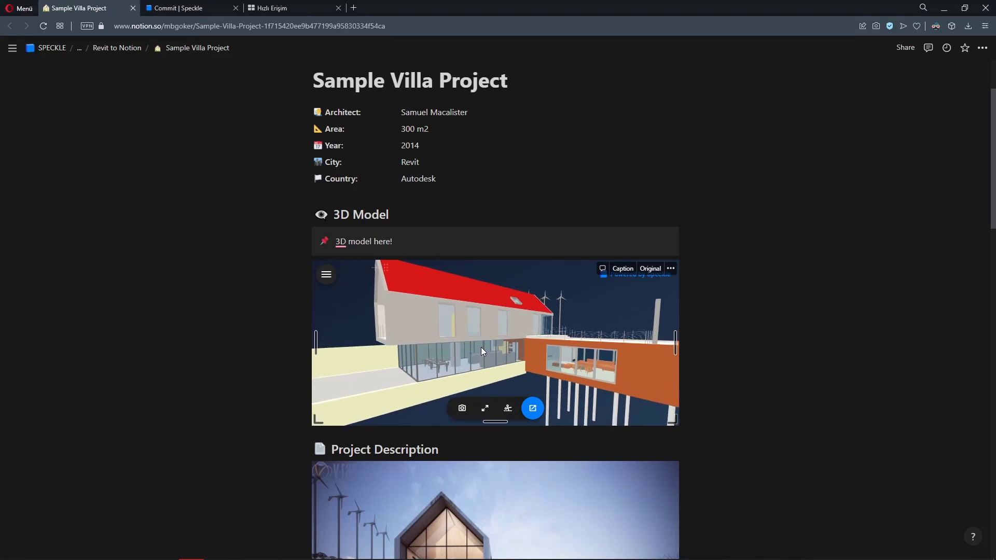
{"action": "left_click_drag", "start_coordinate": [481, 347], "coordinate": [489, 319]}
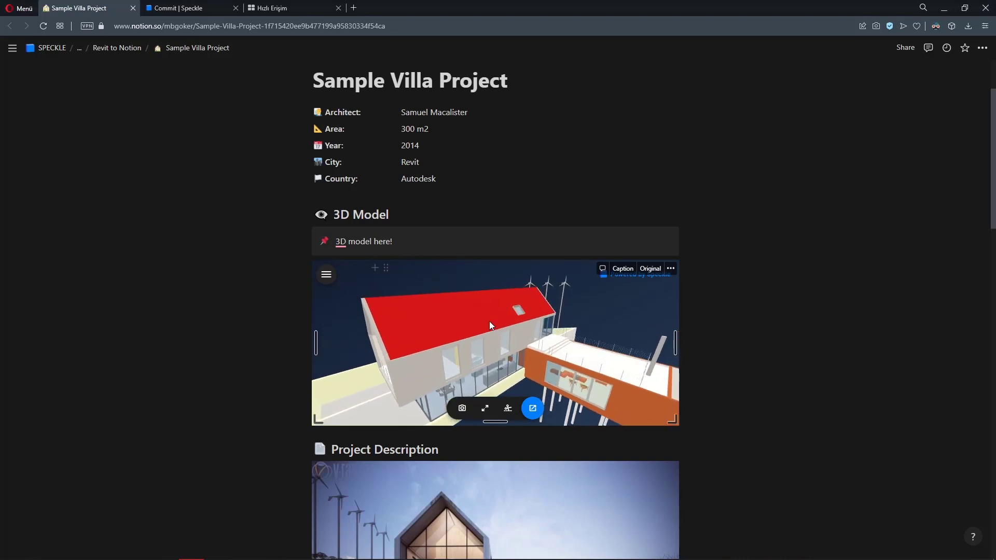
Select the three upper-floor windows and set width 1200 and height 2000
{"action": "key", "text": "alt+Tab"}
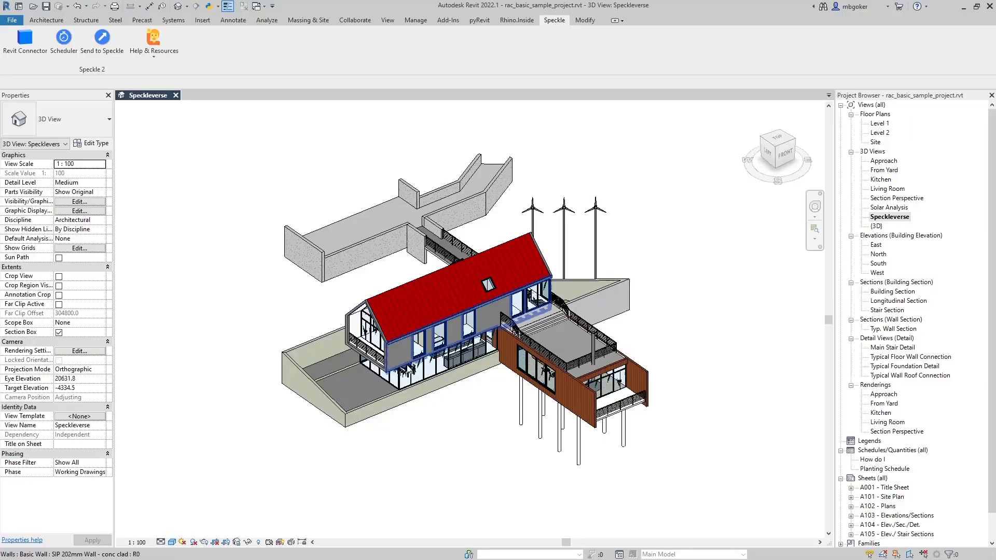
{"action": "scroll", "coordinate": [425, 346], "scroll_direction": "up", "scroll_amount": 3}
{"action": "scroll", "coordinate": [425, 355], "scroll_direction": "down", "scroll_amount": 1}
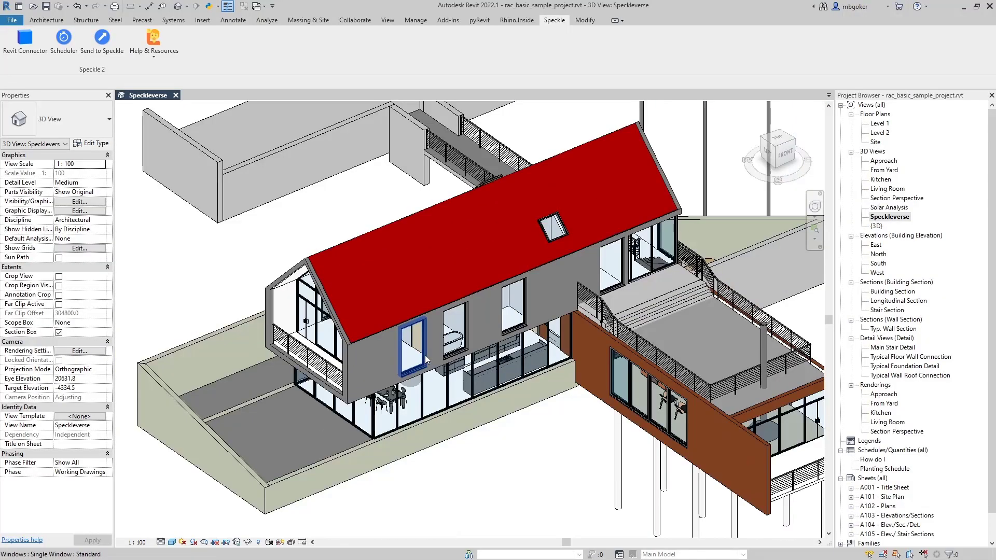
{"action": "left_click", "coordinate": [425, 356]}
{"action": "left_click", "coordinate": [457, 331], "text": "ctrl"}
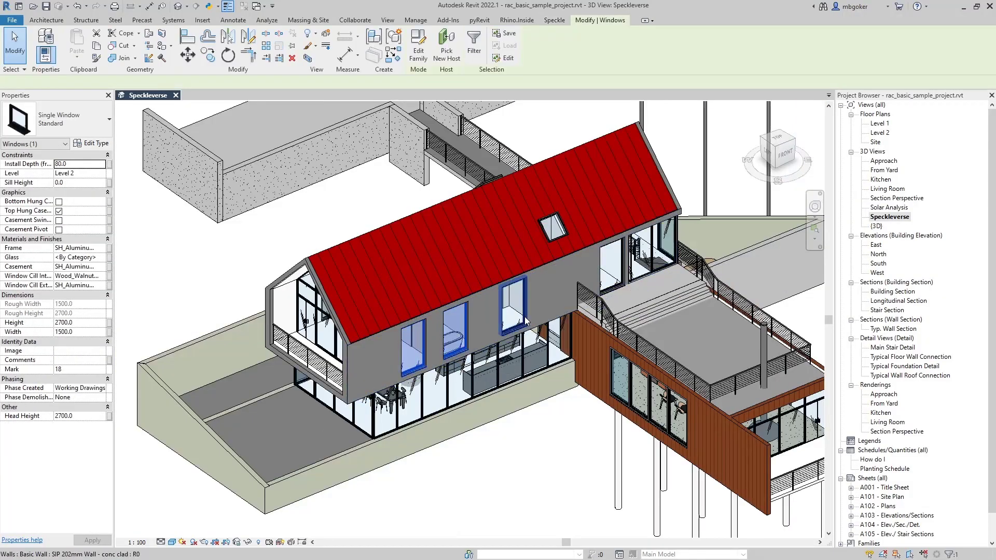
{"action": "left_click", "coordinate": [527, 316], "text": "ctrl"}
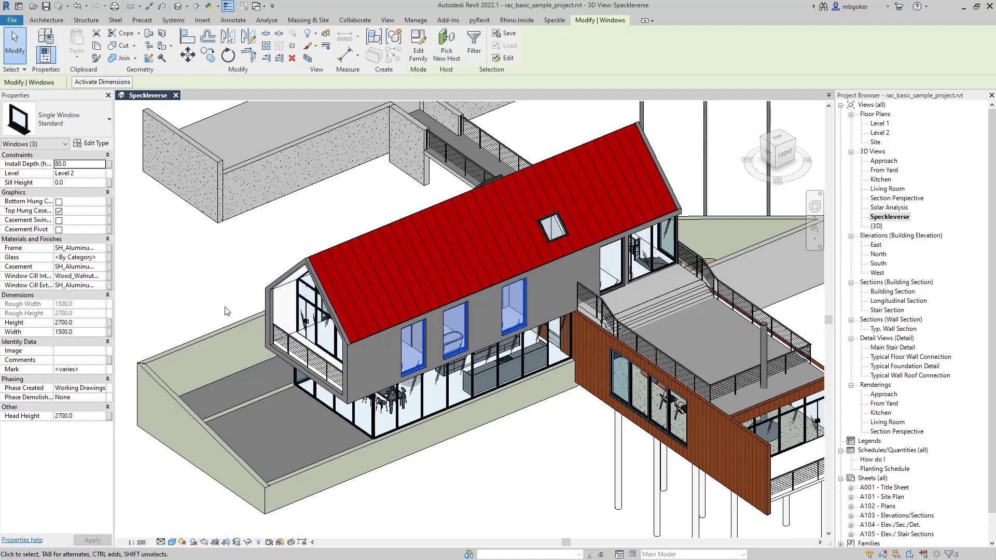
{"action": "left_click", "coordinate": [93, 332]}
{"action": "type", "text": "1200"}
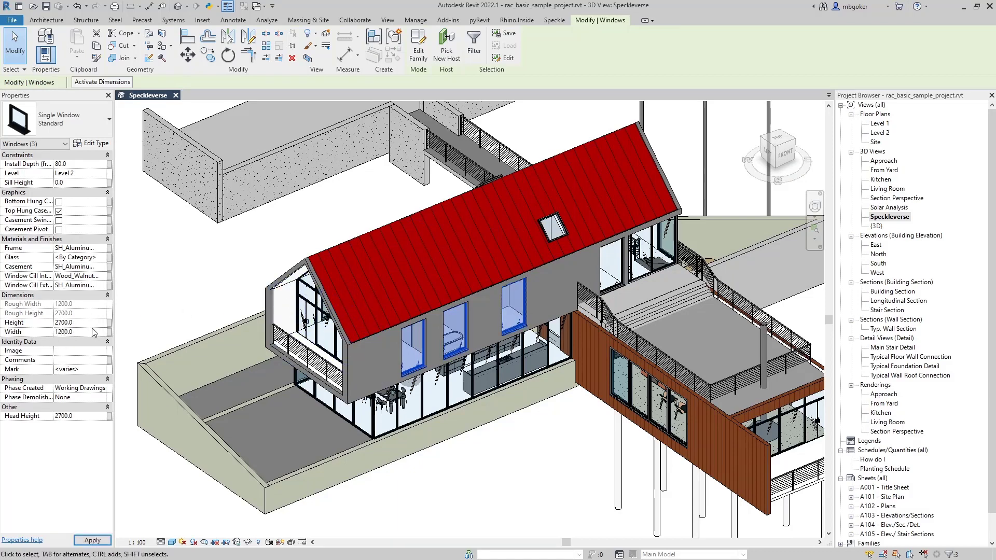
{"action": "left_click", "coordinate": [90, 322]}
{"action": "type", "text": "2000"}
{"action": "key", "text": "Return"}
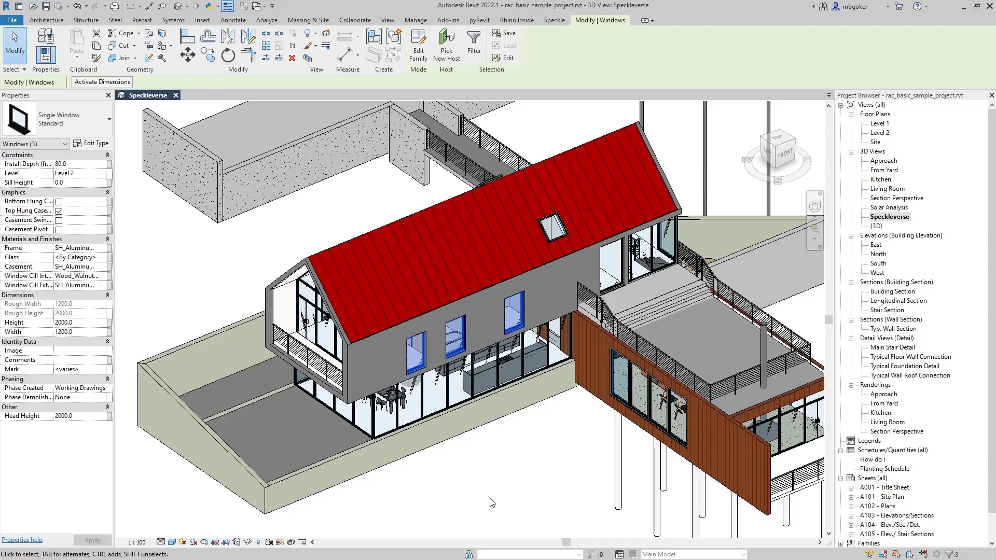
Reselect the three windows and change their width to 1800
{"action": "left_click", "coordinate": [515, 479]}
{"action": "scroll", "coordinate": [517, 328], "scroll_direction": "up", "scroll_amount": 3}
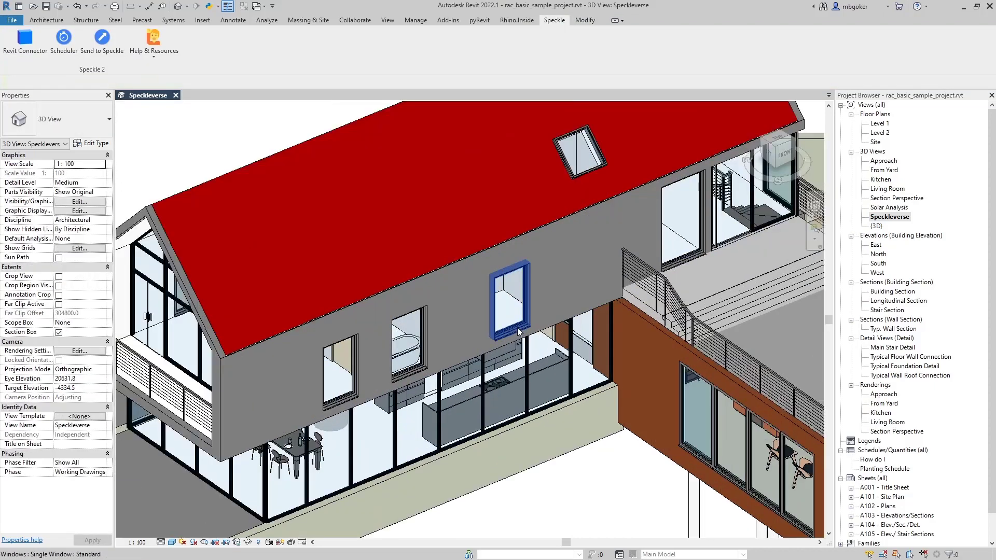
{"action": "scroll", "coordinate": [518, 327], "scroll_direction": "up", "scroll_amount": 2}
{"action": "left_click", "coordinate": [516, 326]}
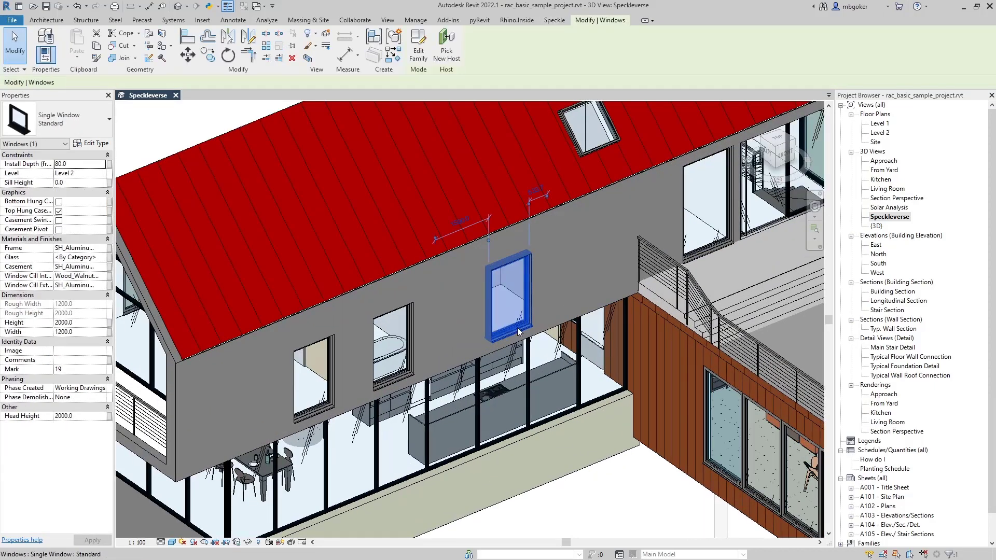
{"action": "left_click", "coordinate": [407, 383], "text": "ctrl"}
{"action": "left_click", "coordinate": [313, 410], "text": "ctrl"}
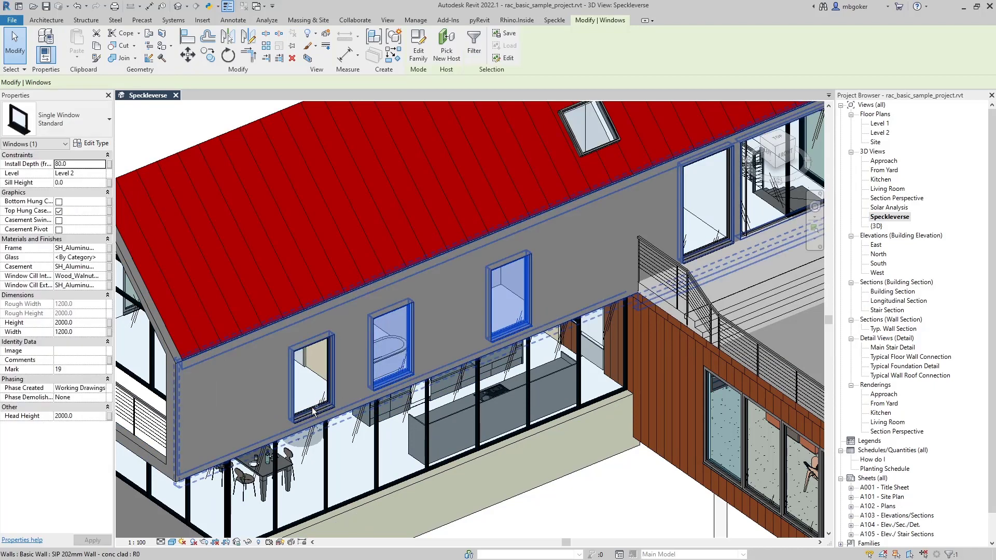
{"action": "left_click", "coordinate": [88, 332]}
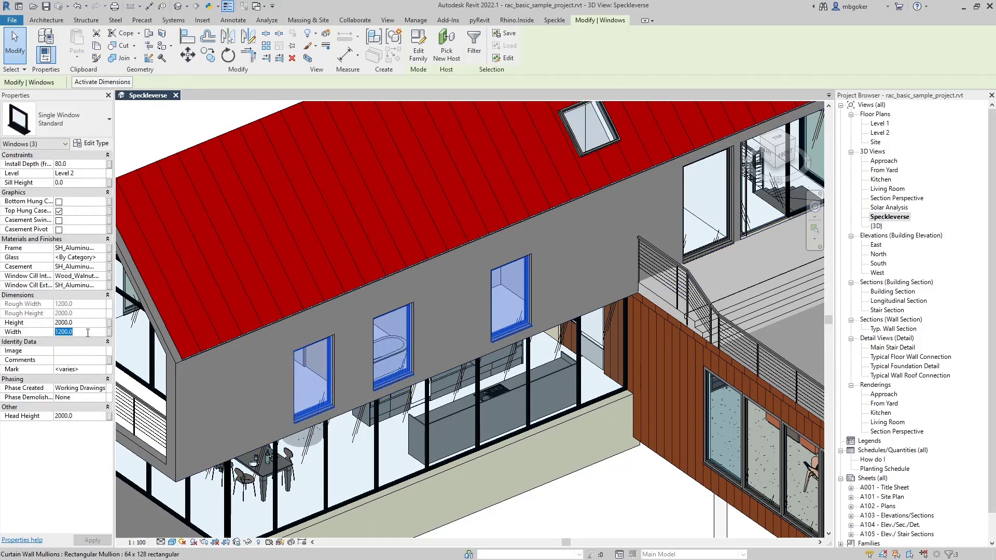
{"action": "type", "text": "1800"}
{"action": "key", "text": "Return"}
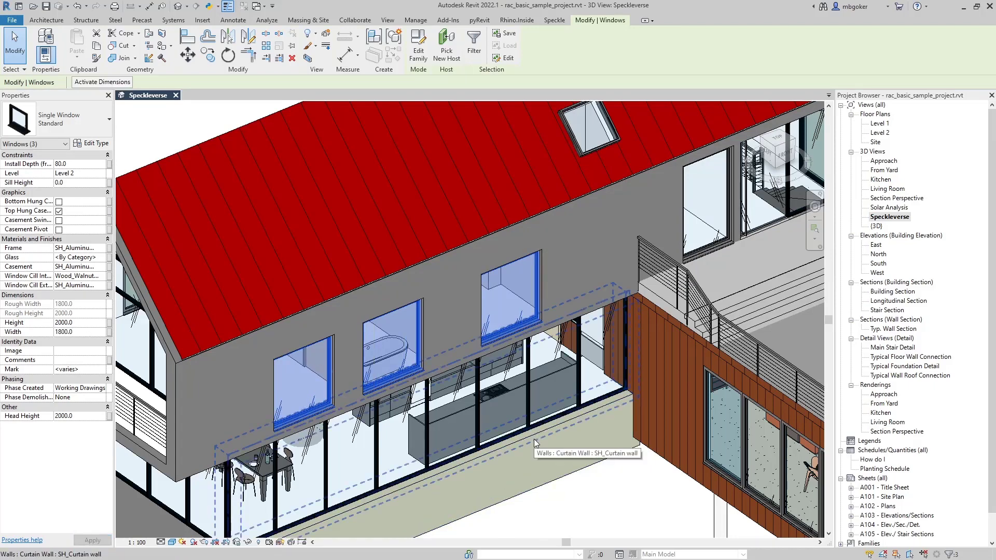
Send the resized-window model to the Revit to Notion stream via the Speckle connector
{"action": "key", "text": "Escape"}
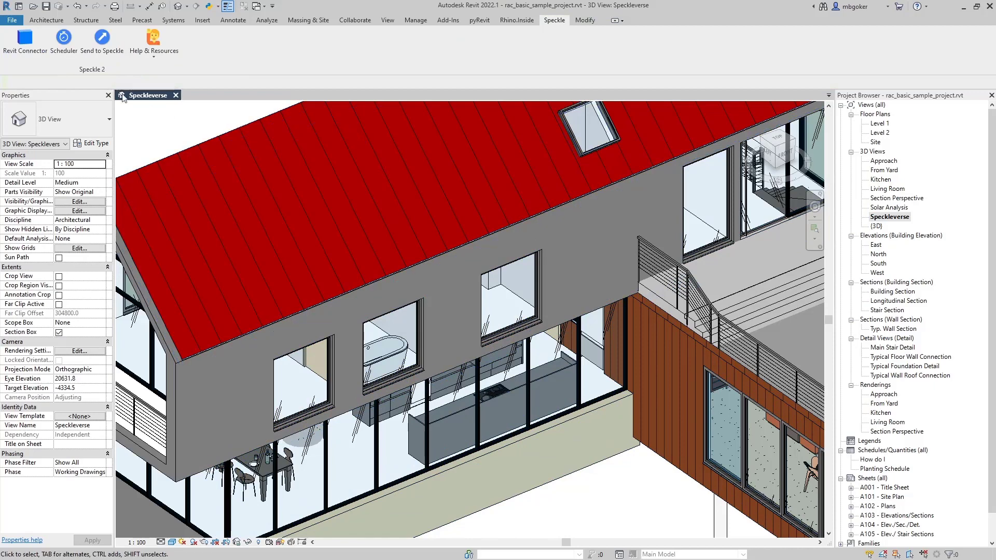
{"action": "left_click", "coordinate": [42, 51]}
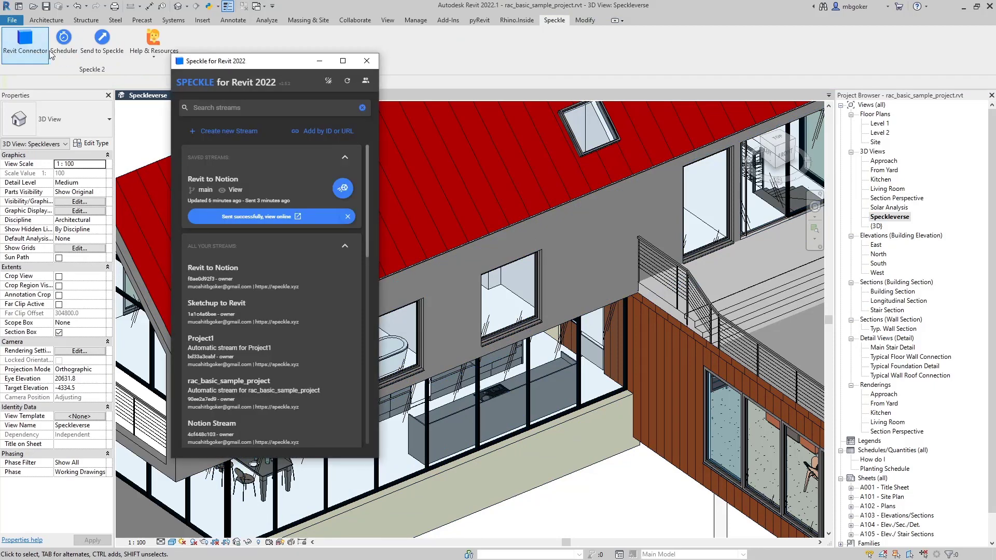
{"action": "left_click", "coordinate": [344, 193]}
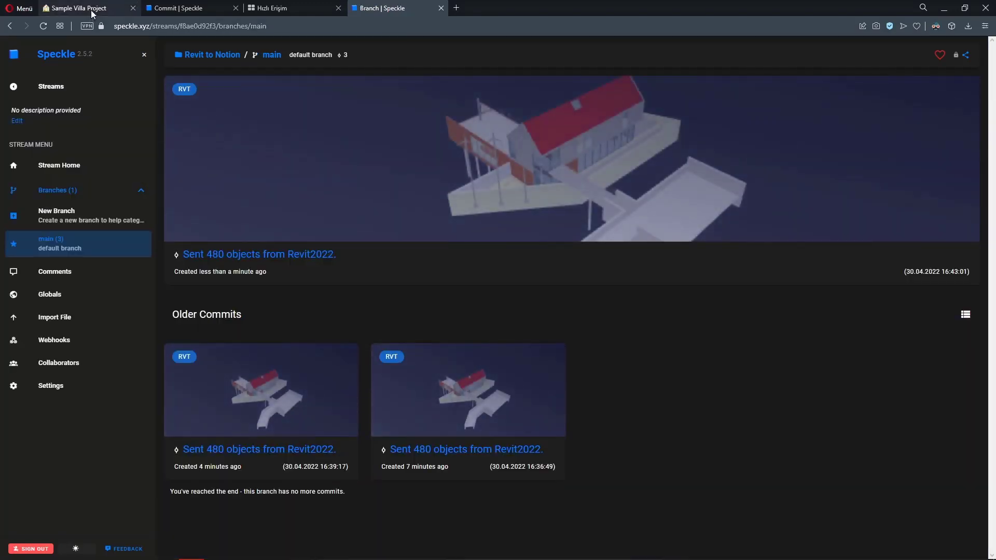
Orbit and zoom the refreshed Speckle embed in Notion to check the enlarged windows
{"action": "left_click", "coordinate": [83, 8]}
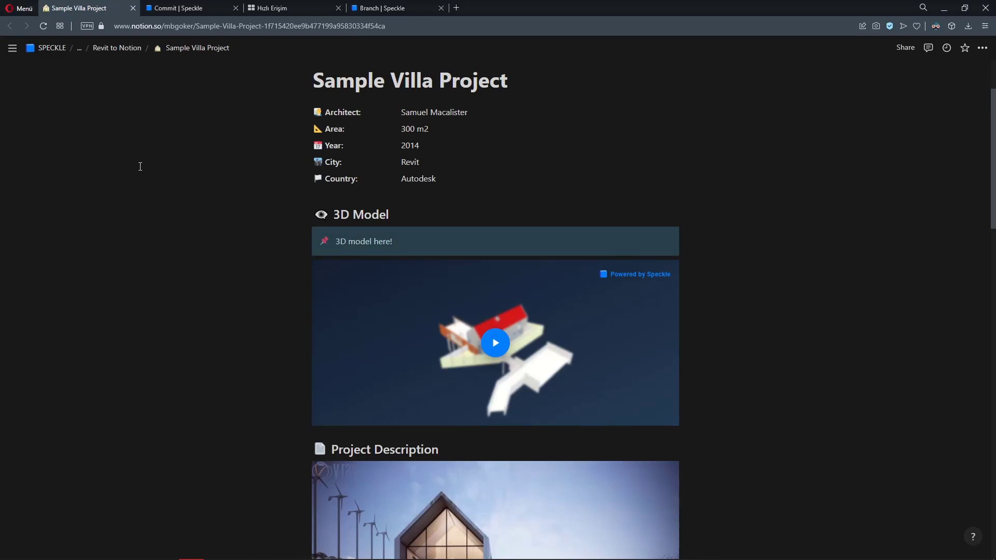
{"action": "mouse_move", "coordinate": [488, 324]}
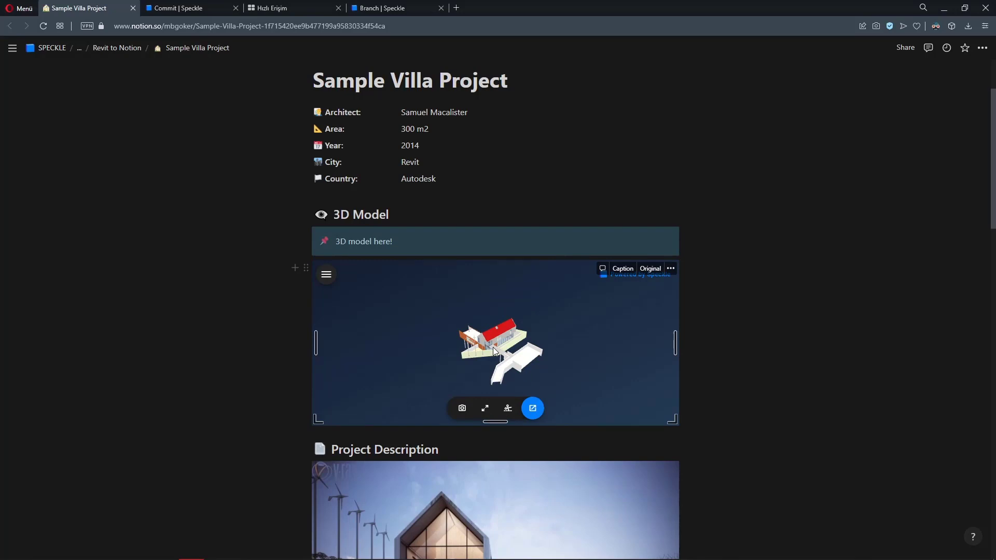
{"action": "mouse_move", "coordinate": [493, 348]}
{"action": "left_mouse_down"}
{"action": "mouse_move", "coordinate": [578, 352]}
{"action": "mouse_move", "coordinate": [461, 346]}
{"action": "mouse_move", "coordinate": [488, 347]}
{"action": "left_mouse_up"}
{"action": "scroll", "coordinate": [477, 353], "scroll_direction": "up", "scroll_amount": 10}
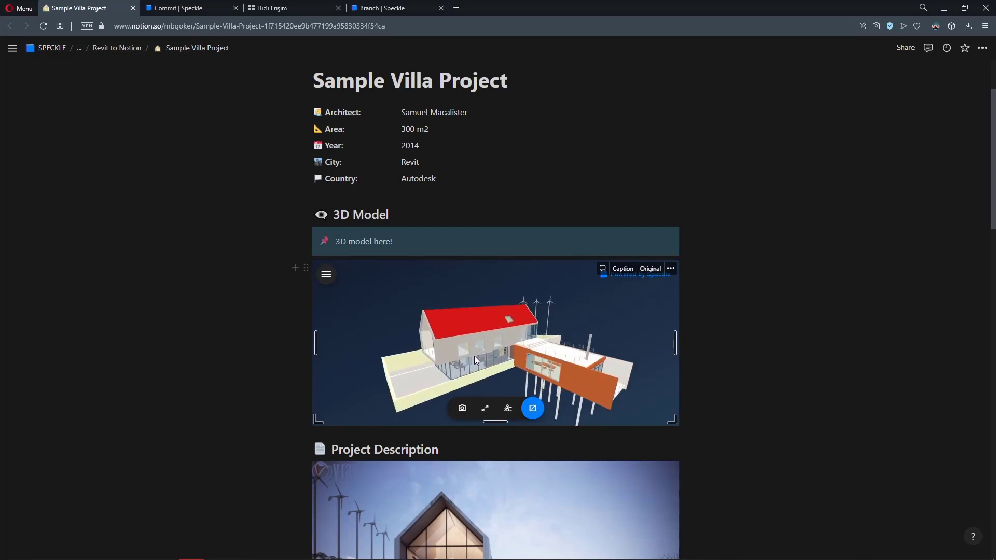
{"action": "scroll", "coordinate": [477, 339], "scroll_direction": "down", "scroll_amount": 5}
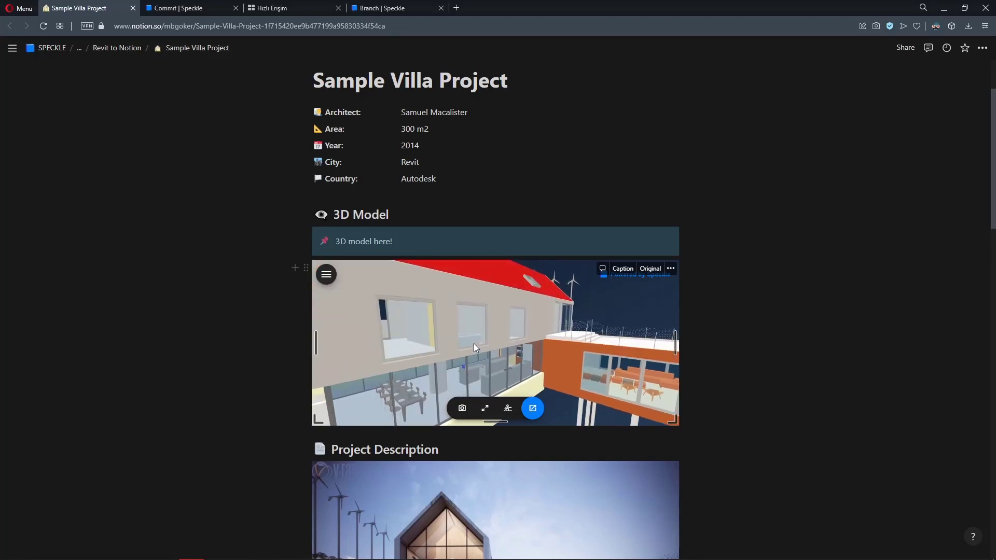
{"action": "left_click_drag", "start_coordinate": [475, 343], "coordinate": [487, 326]}
{"action": "scroll", "coordinate": [487, 326], "scroll_direction": "down", "scroll_amount": 5}
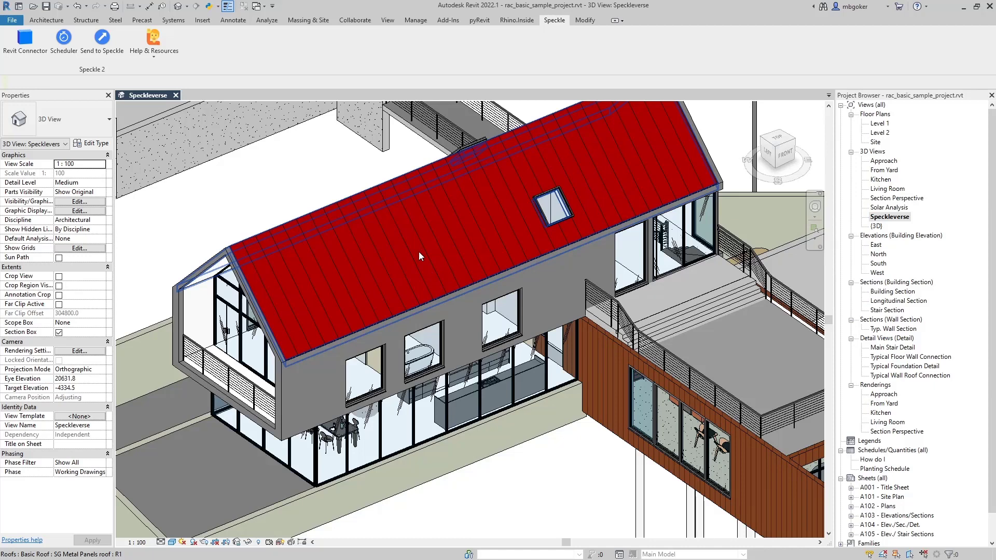
Change the red roof to a grey roof type in the Properties type selector
{"action": "left_click", "coordinate": [398, 251]}
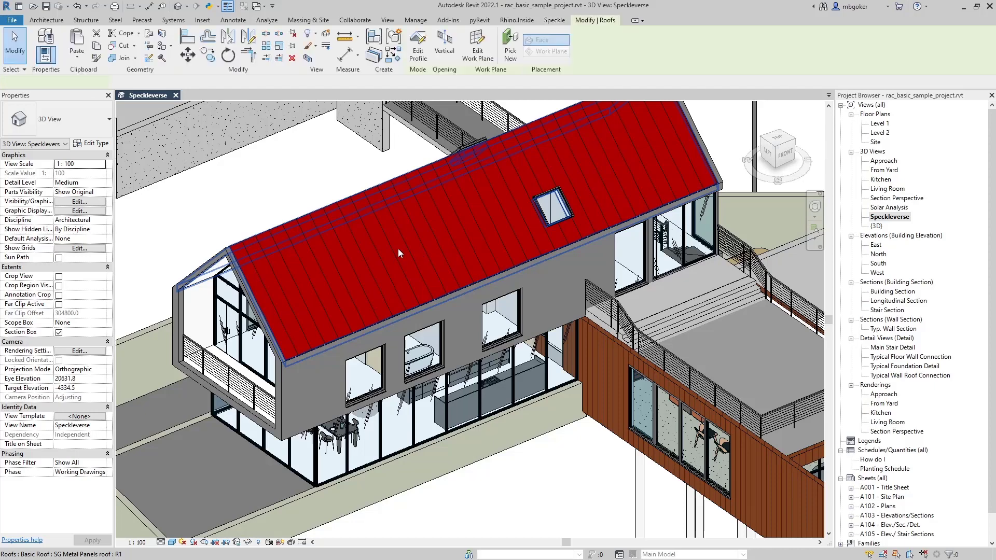
{"action": "left_click", "coordinate": [60, 117]}
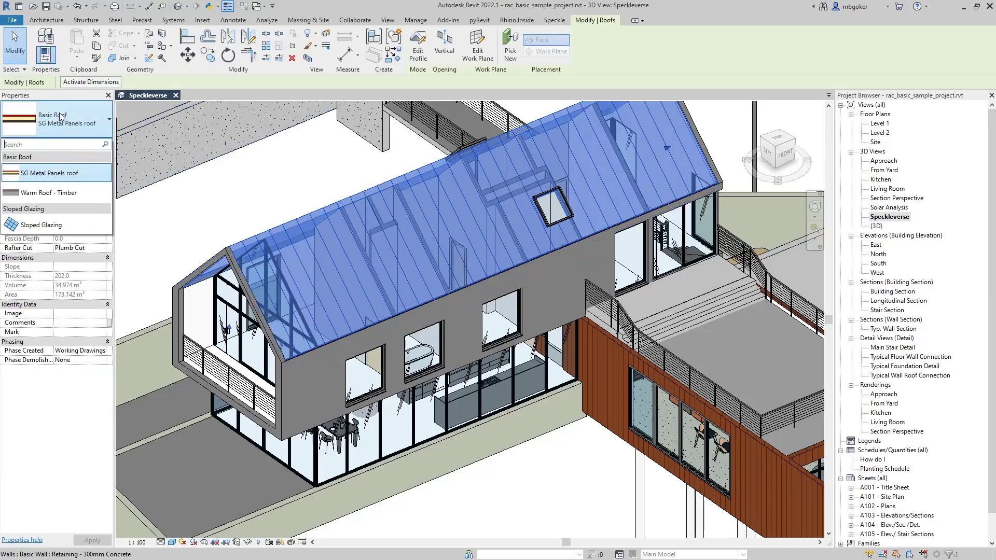
{"action": "left_click", "coordinate": [269, 186]}
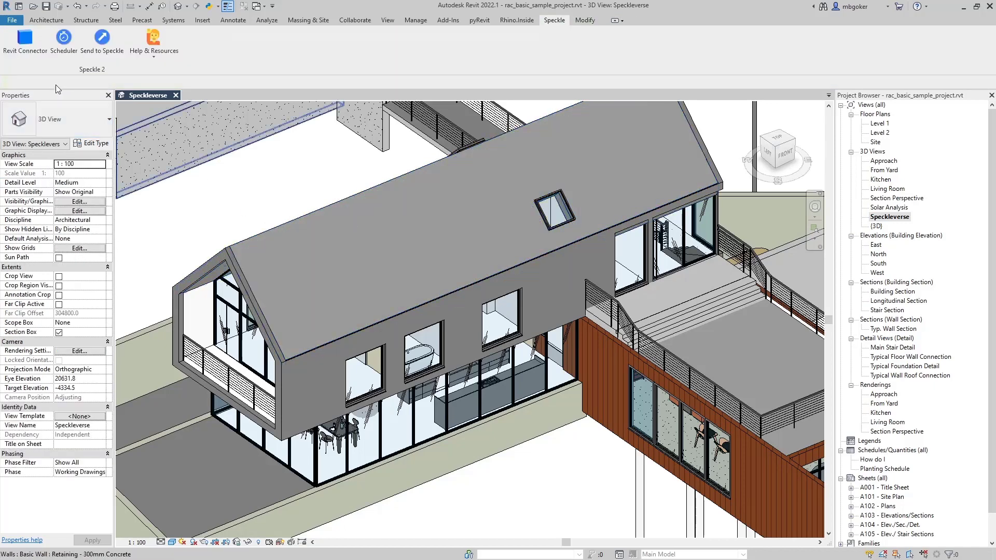
Send the updated model to the Revit to Notion stream and return to Notion
{"action": "left_click", "coordinate": [24, 38]}
{"action": "left_click", "coordinate": [343, 188]}
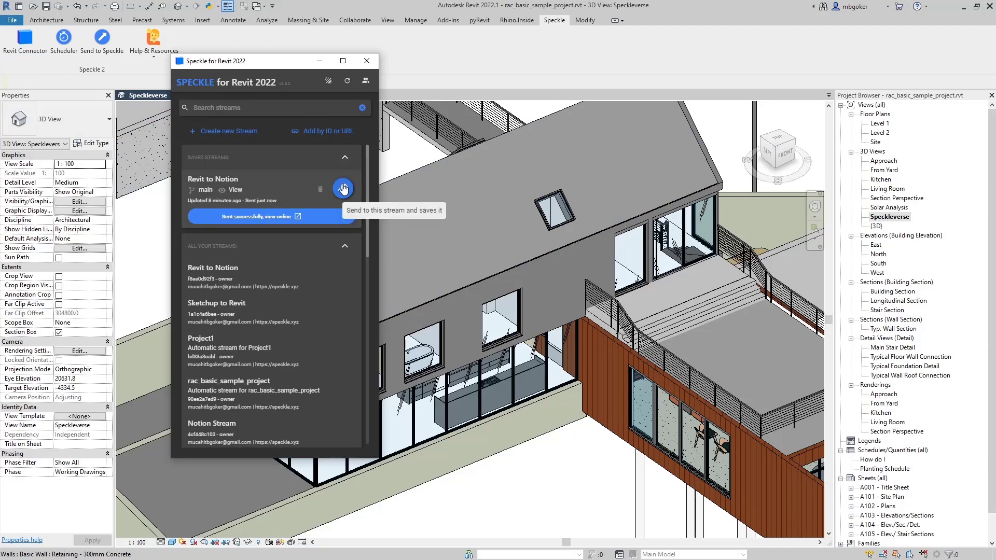
{"action": "key", "text": "alt+Tab"}
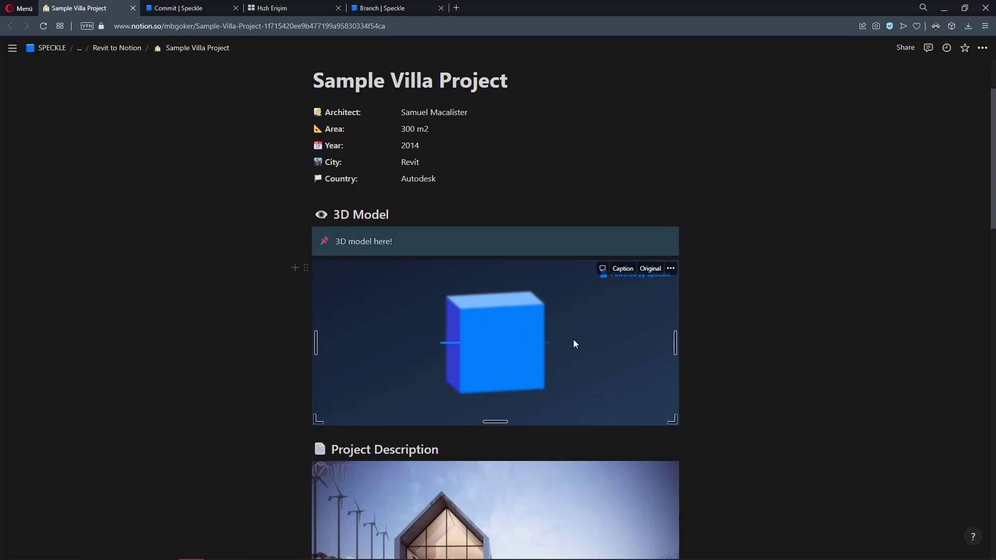
Orbit and zoom the embedded Speckle viewer to inspect the villa's new grey roof
{"action": "left_click_drag", "start_coordinate": [574, 339], "coordinate": [509, 345]}
{"action": "scroll", "coordinate": [477, 360], "scroll_direction": "up", "scroll_amount": 5}
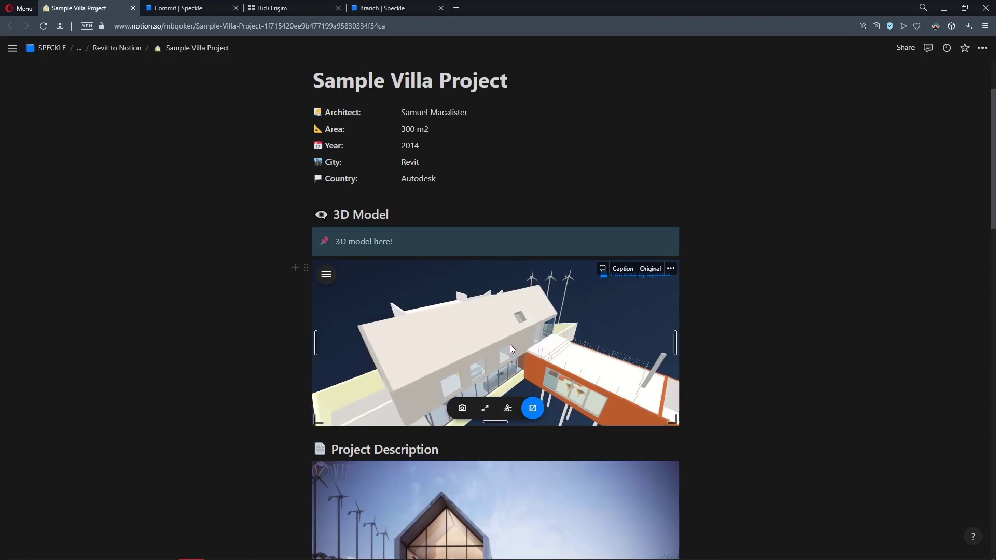